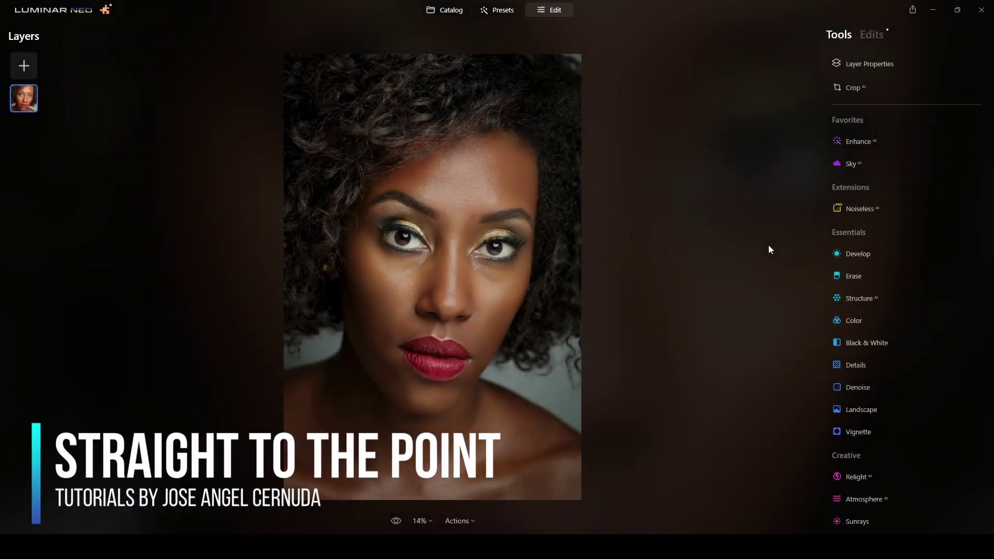
- Compare the edit against the original and check the library before returning to the portrait
left_click(399, 523)
left_click(401, 524)
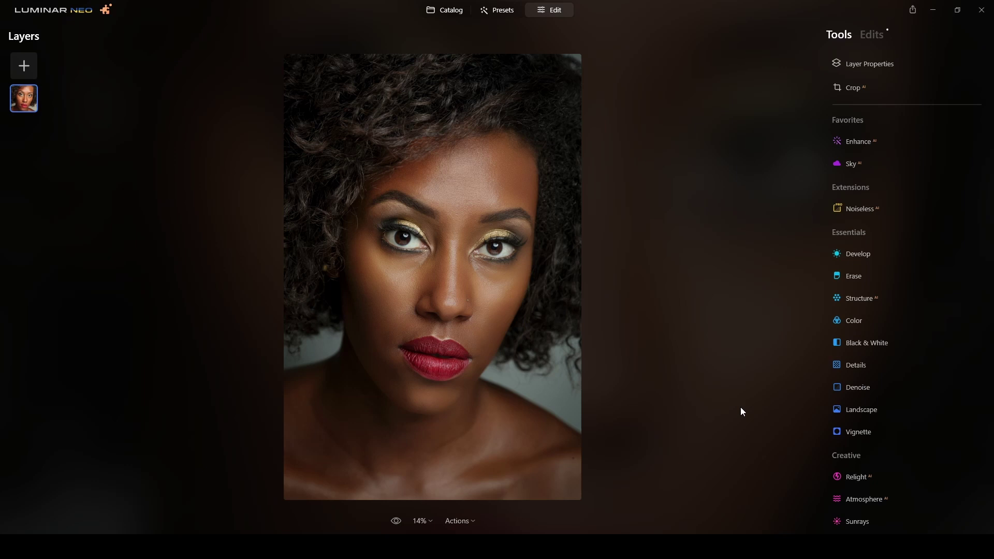
left_click(452, 13)
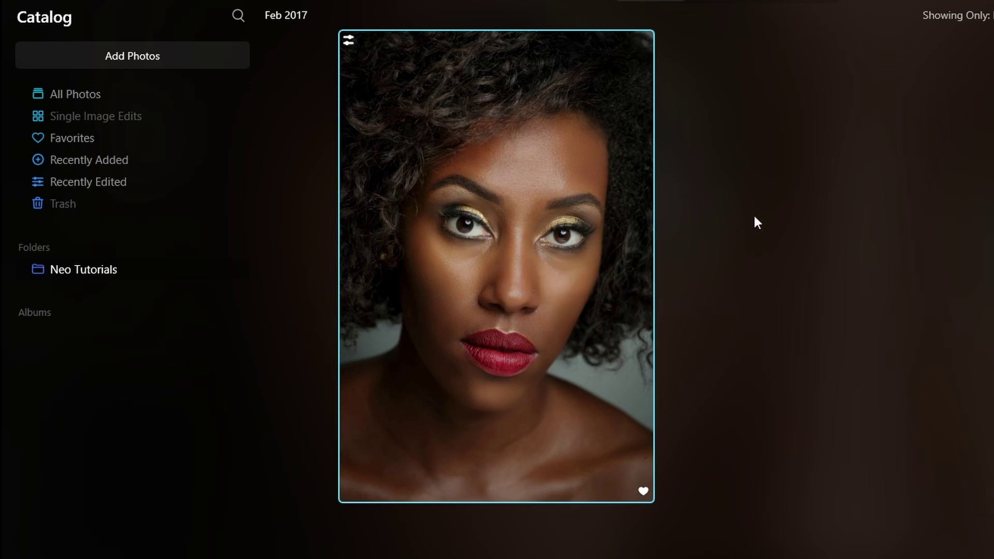
left_click(805, 2)
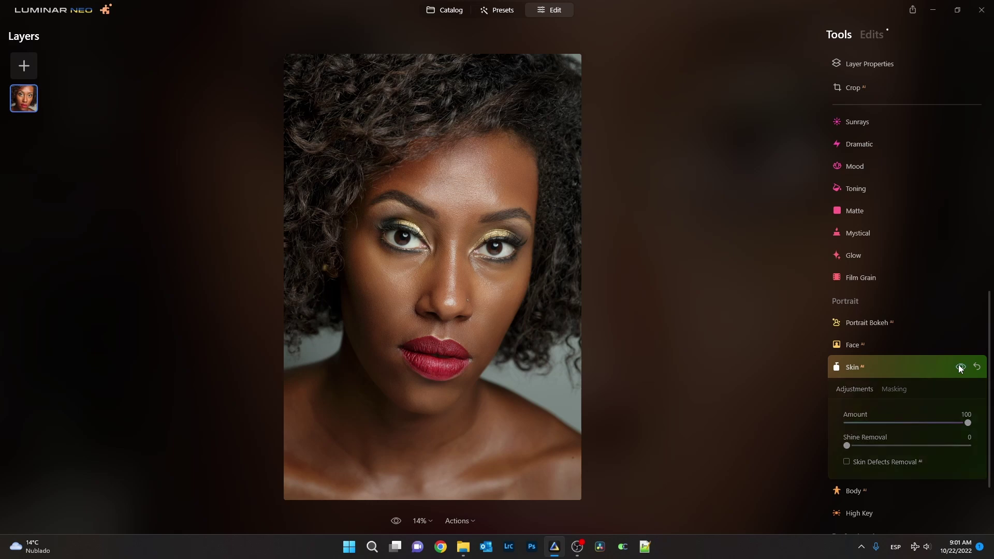
- Set Dark Circles Removal to 35 and the Vignette Amount to -55
left_click(883, 345)
left_click_drag(847, 458, 891, 462)
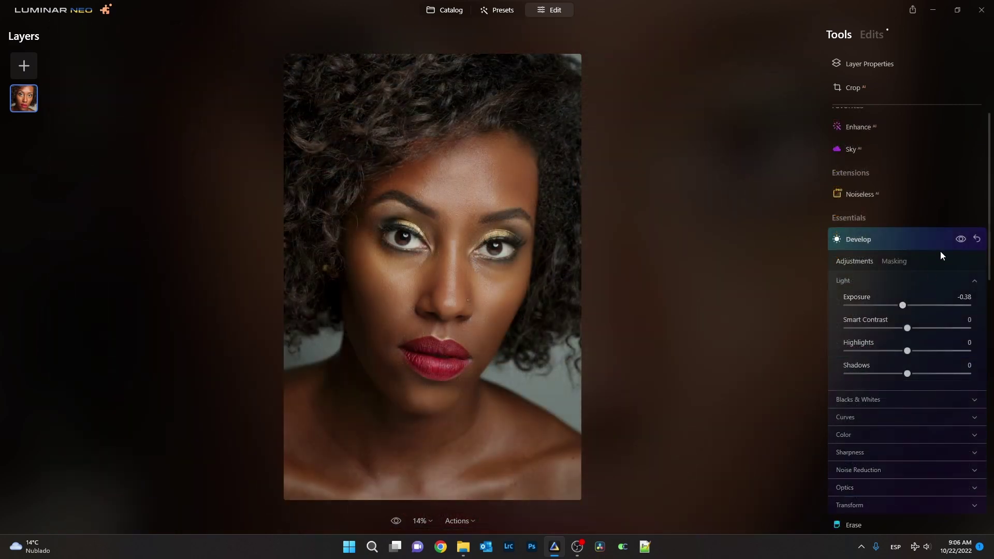
left_click(924, 238)
left_click(860, 416)
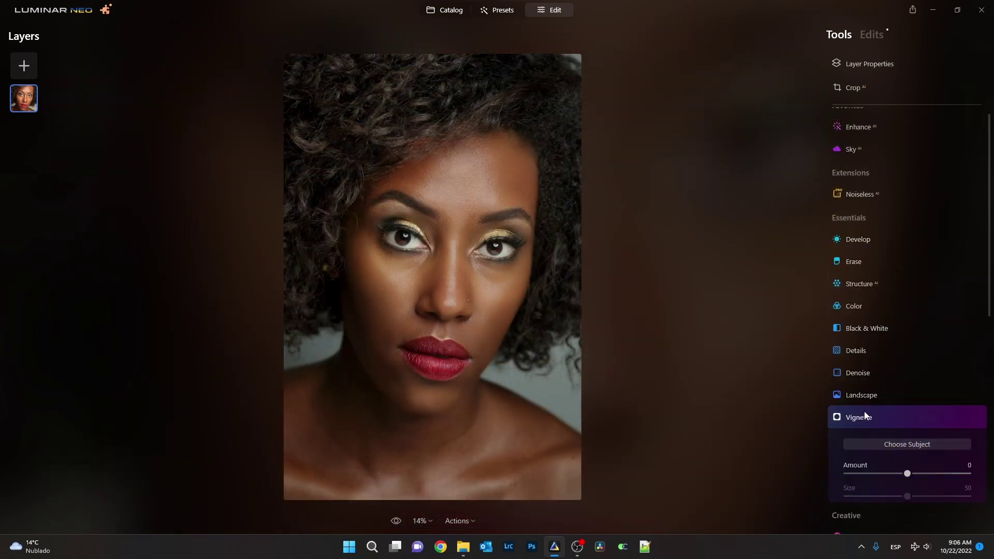
left_click_drag(891, 459, 874, 459)
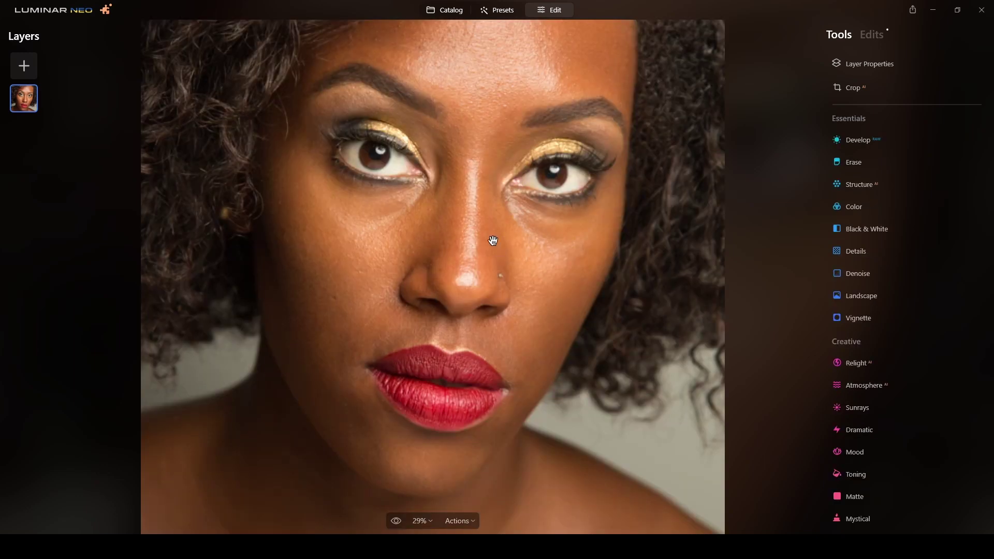
left_click_drag(482, 230, 483, 307)
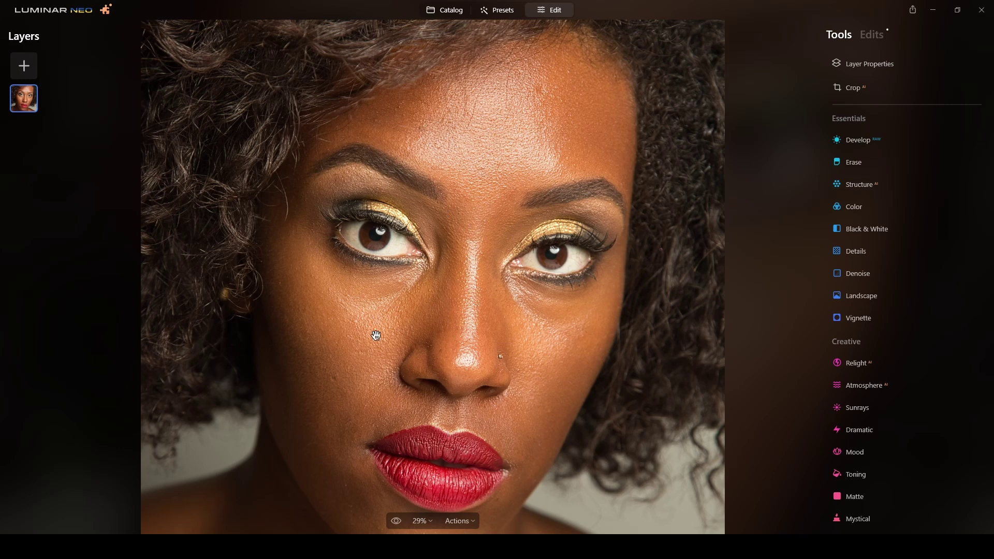
key("ctrl+minus")
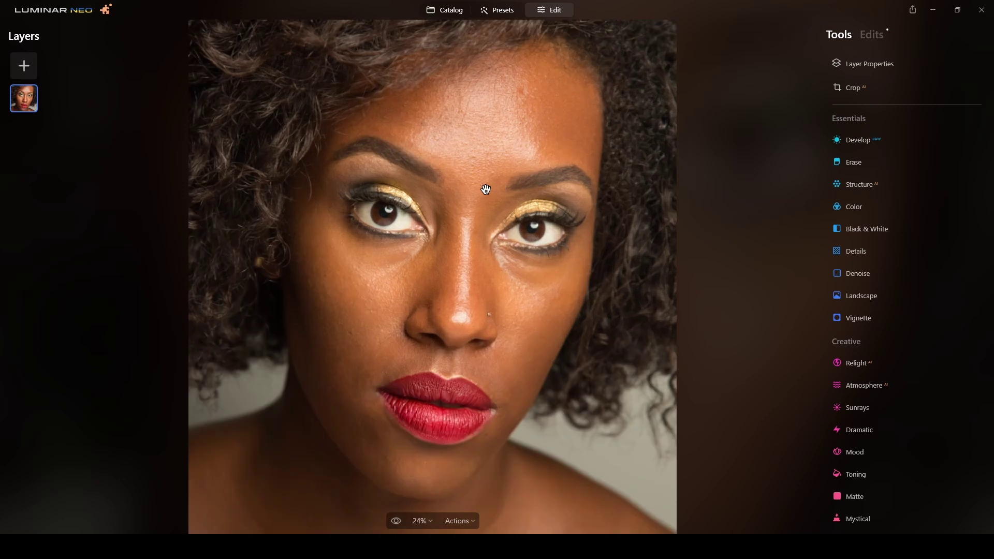
left_click_drag(482, 151, 473, 229)
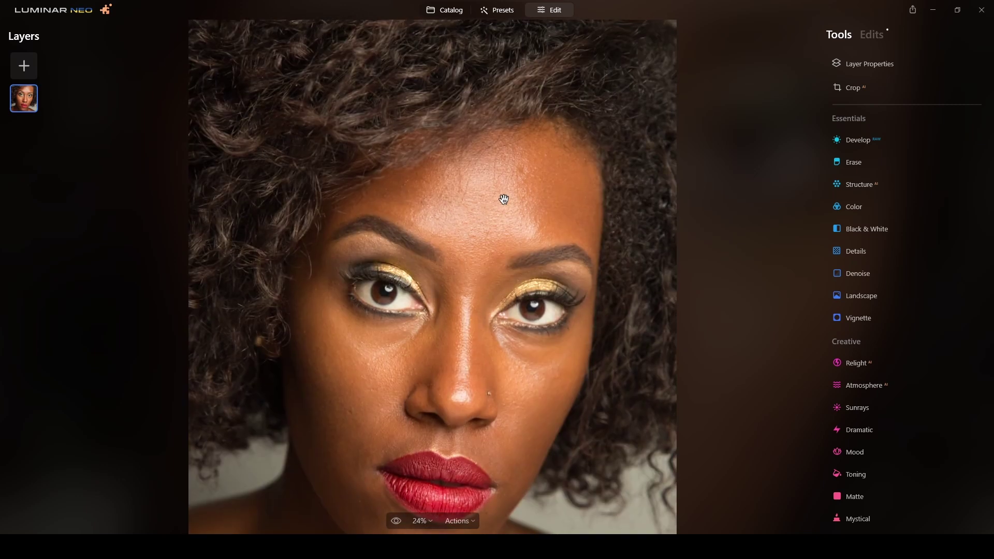
key("ctrl+minus")
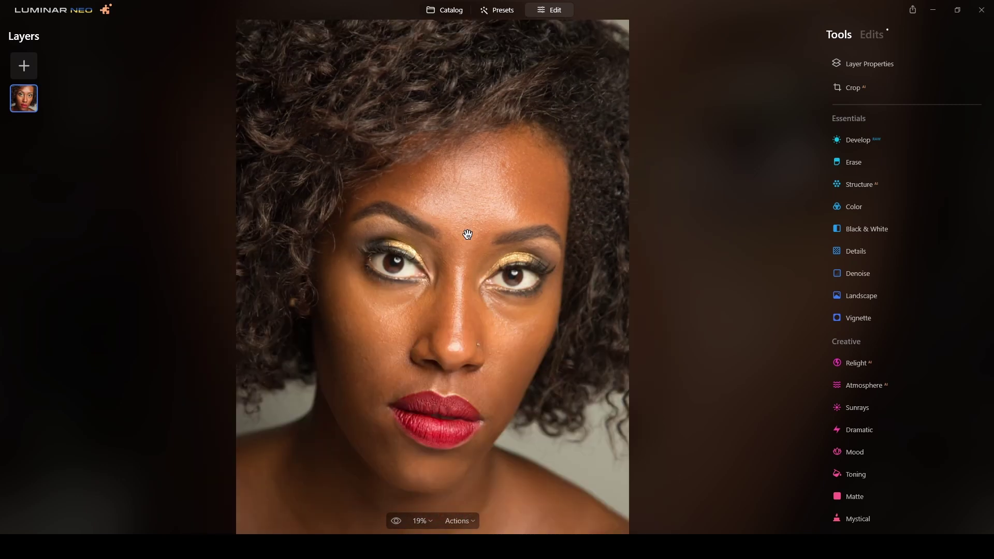
left_click_drag(490, 261, 377, 192)
scroll(536, 189, "up", 5)
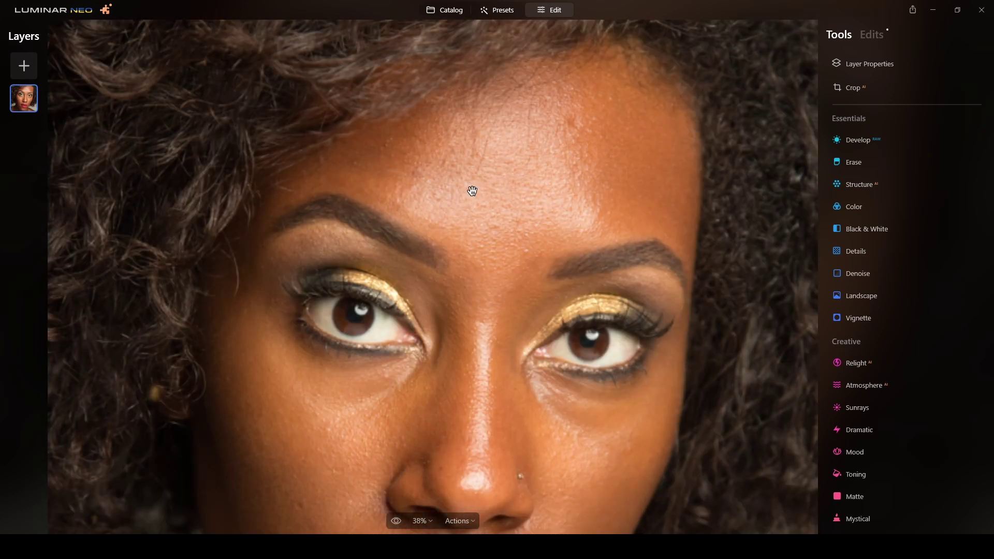
scroll(506, 189, "down", 5)
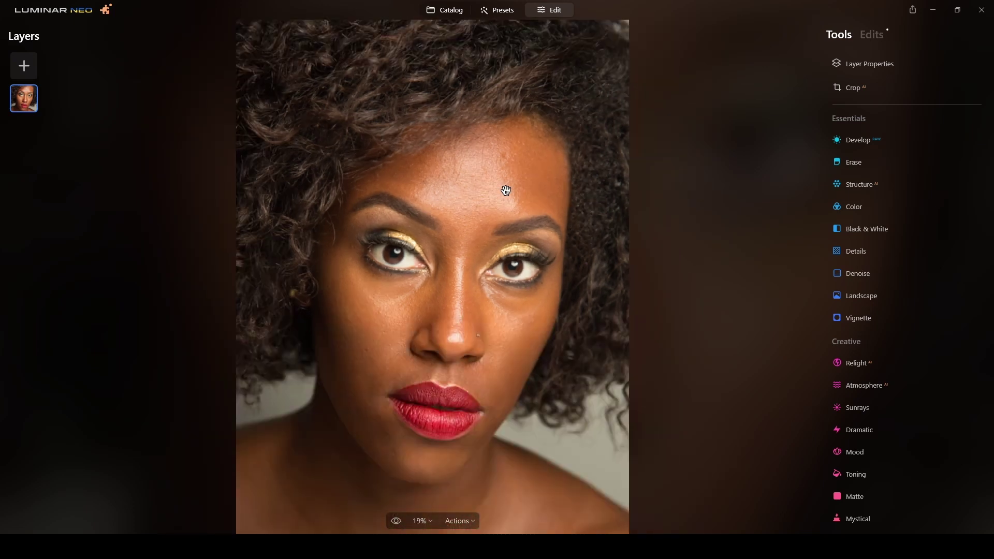
scroll(506, 191, "down", 2)
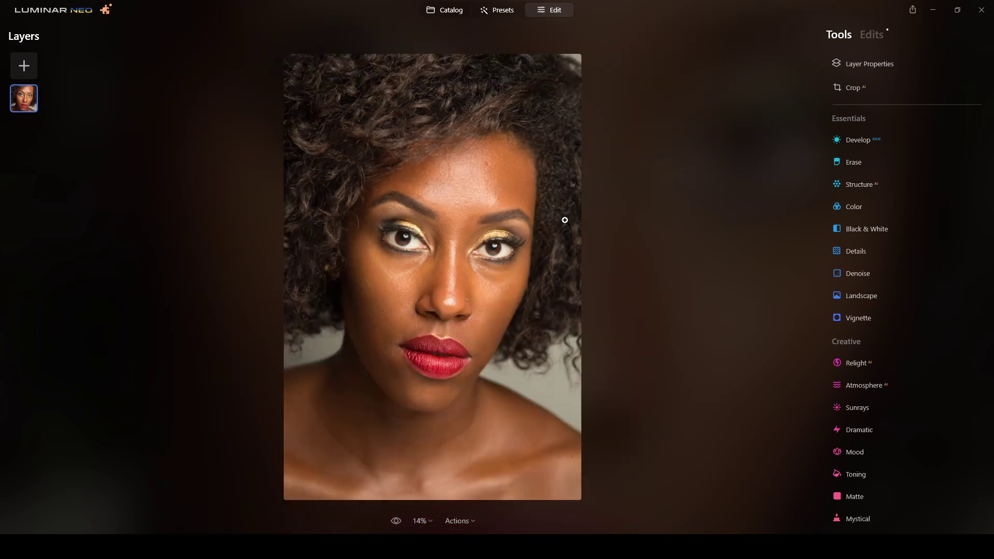
- In Develop, apply the camera profile and set White Balance to Flash
left_click(860, 142)
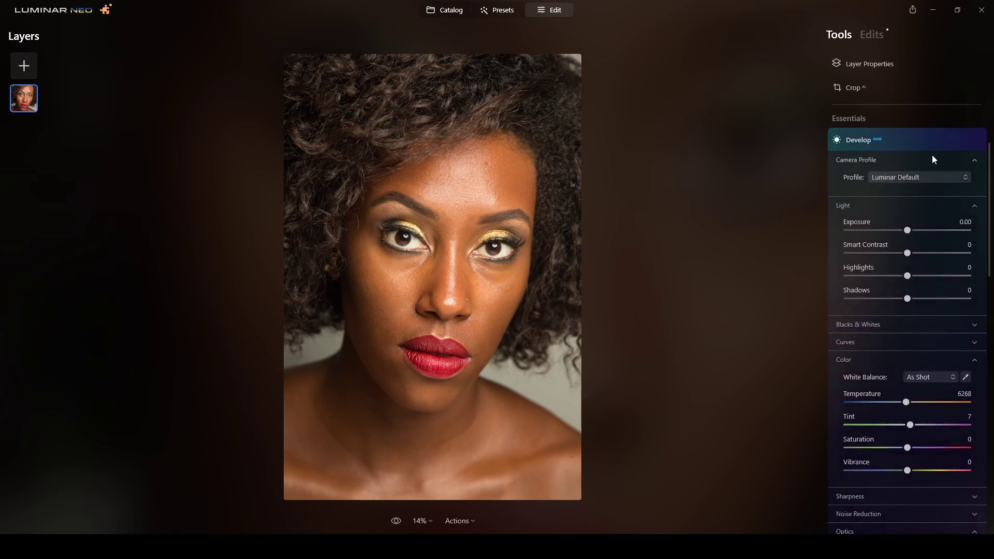
left_click(931, 177)
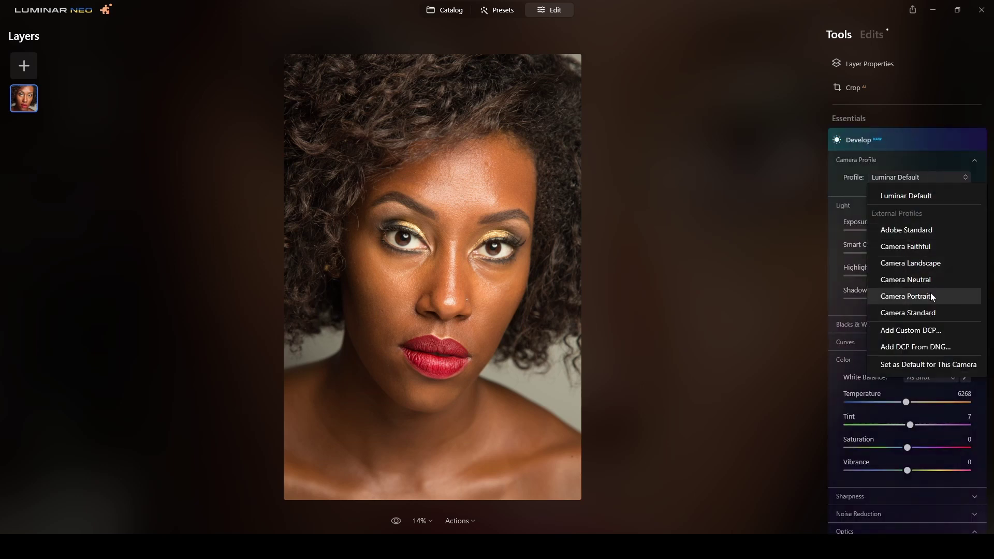
left_click(933, 279)
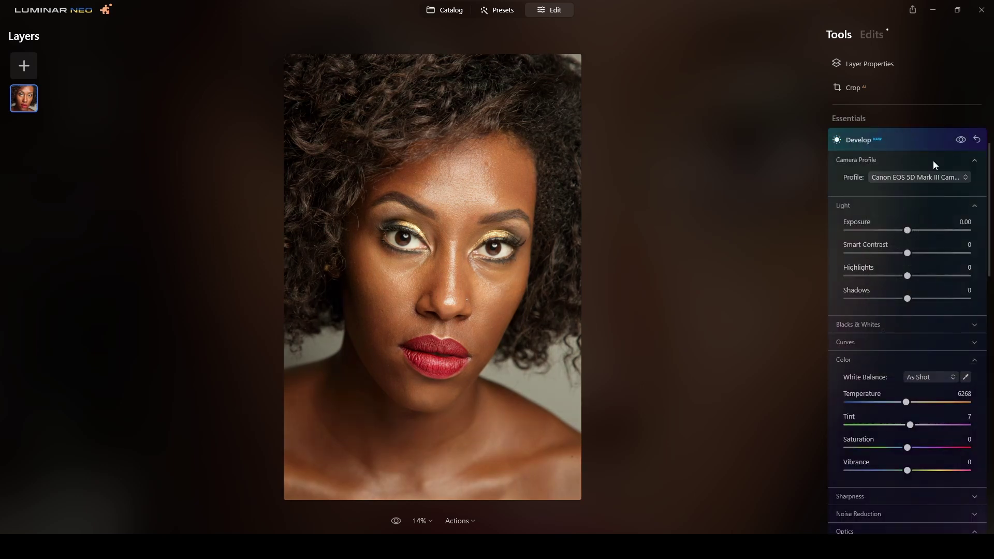
left_click(976, 163)
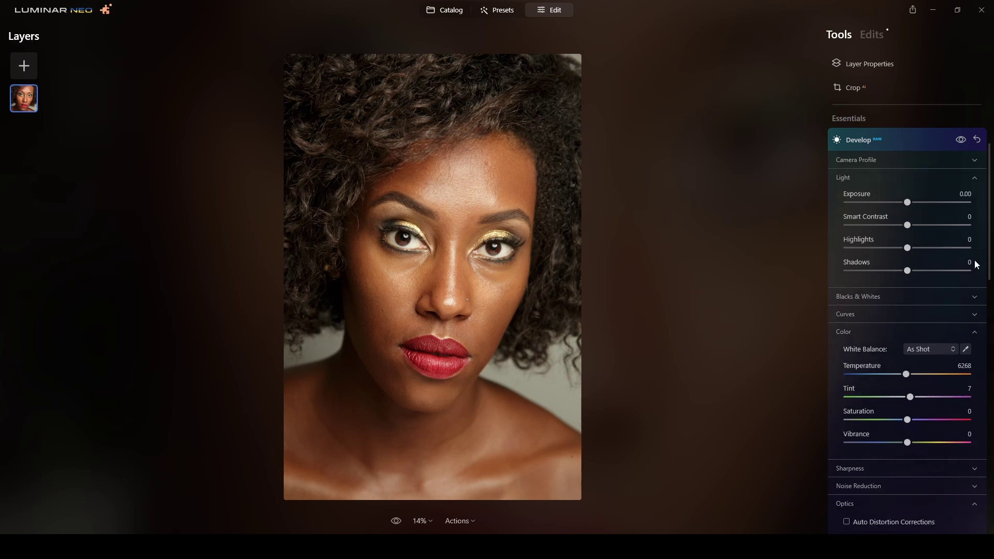
left_click(934, 349)
left_click(930, 468)
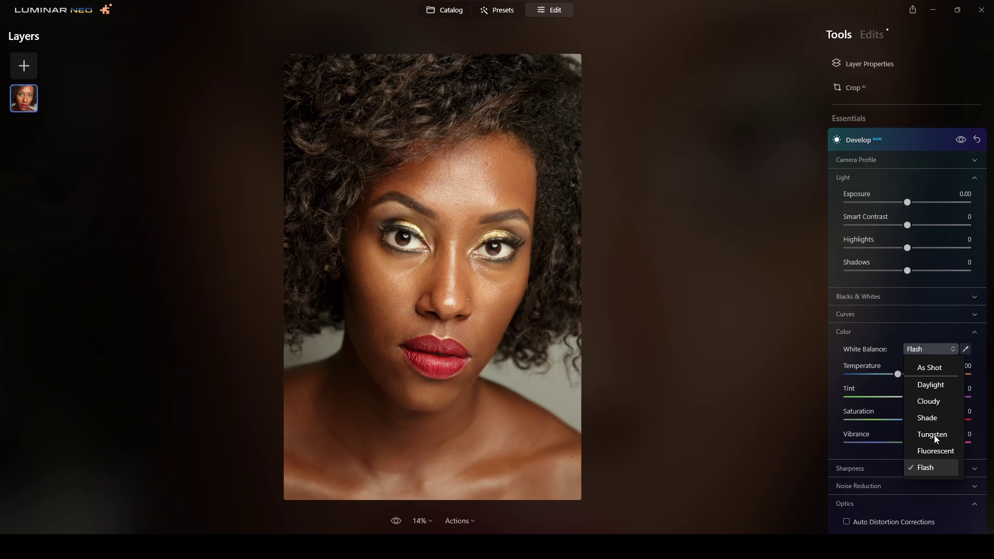
left_click(966, 331)
- Enable auto distortion correction, chromatic aberration removal and defringe in Optics
scroll(927, 316, "down", 3)
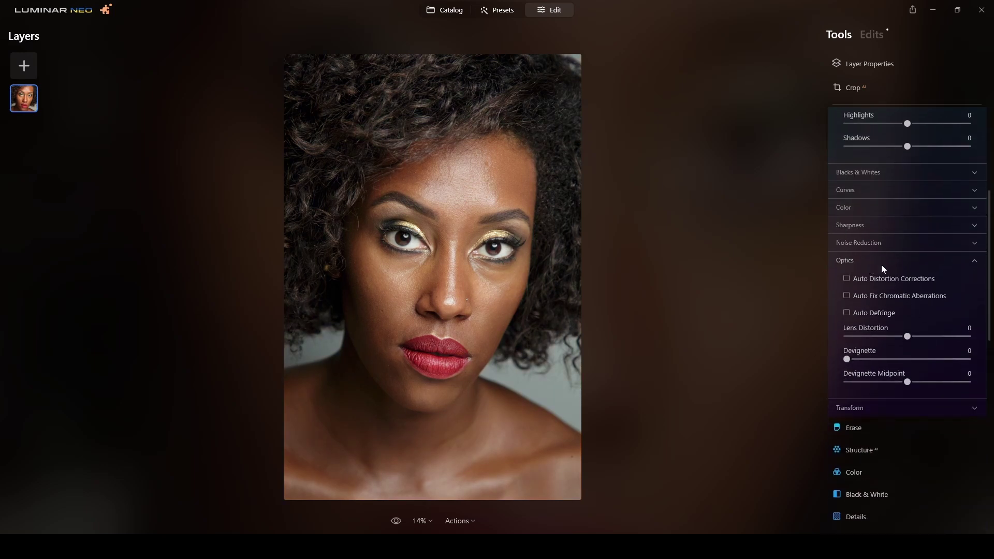
left_click(847, 278)
left_click(846, 296)
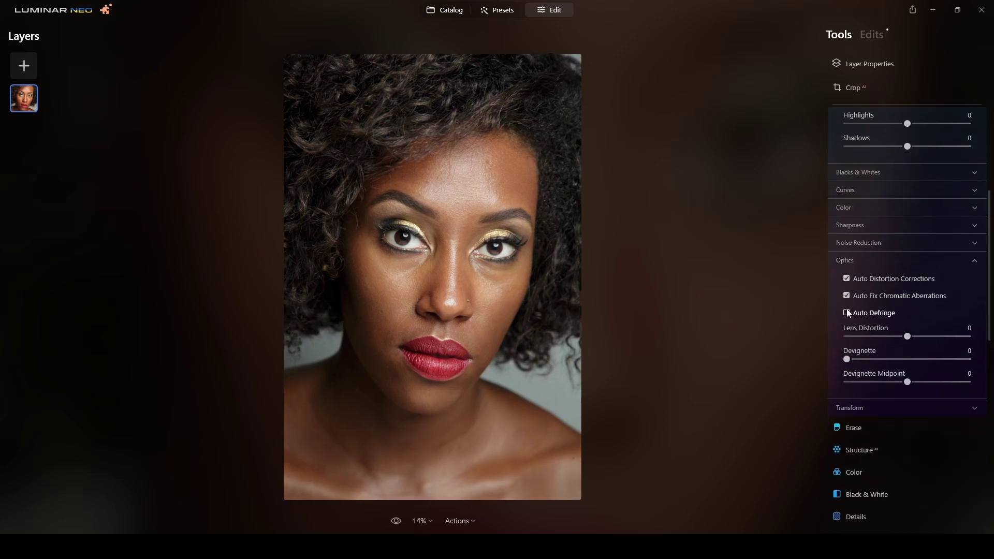
left_click(847, 312)
left_click(975, 262)
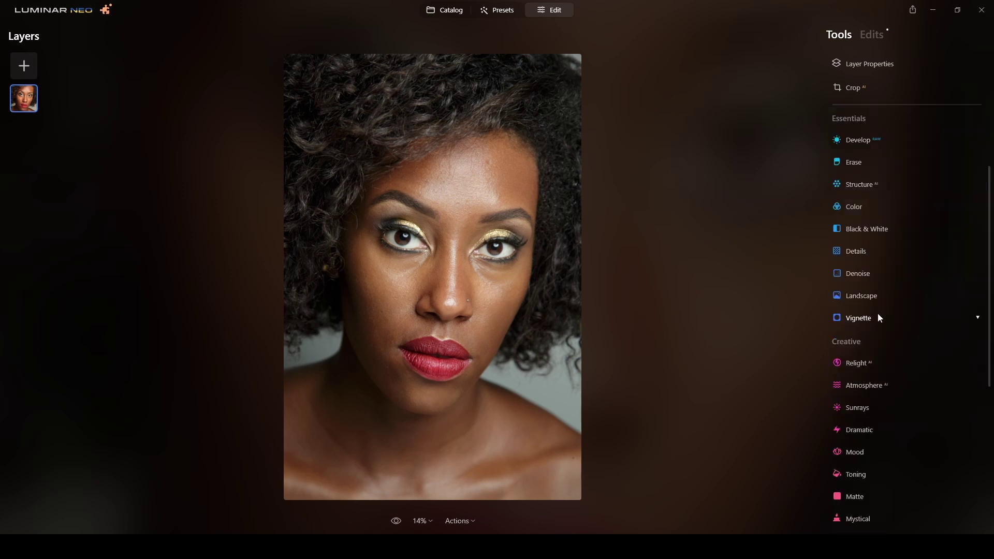
- Raise the Accent AI enhancement and toggle it off and on to compare
scroll(880, 317, "down", 1)
scroll(881, 317, "up", 3)
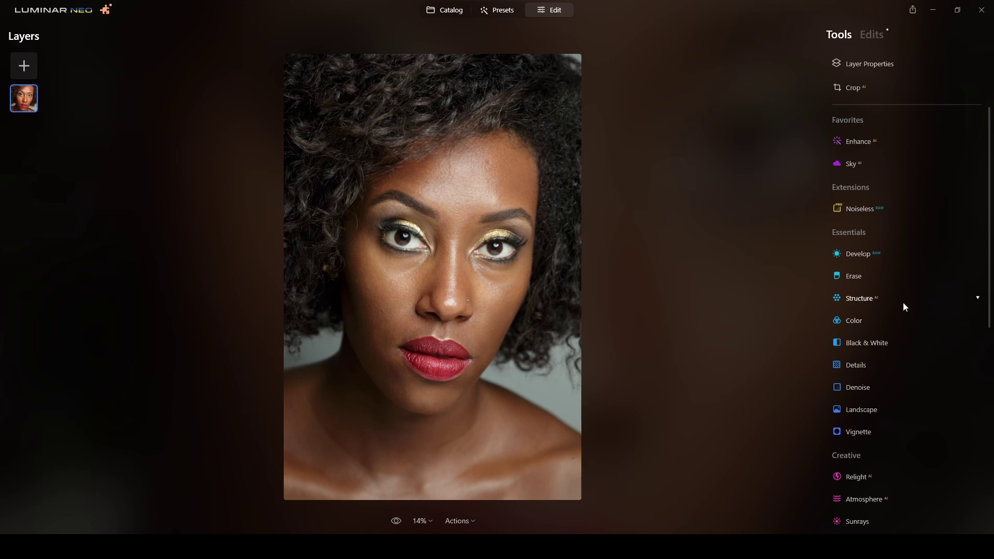
left_click(855, 143)
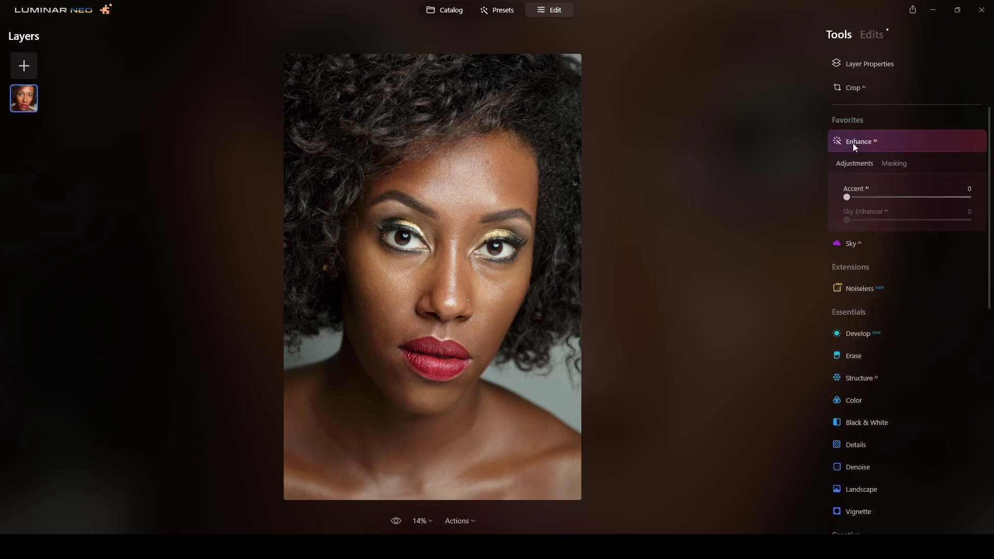
left_click_drag(847, 197, 887, 198)
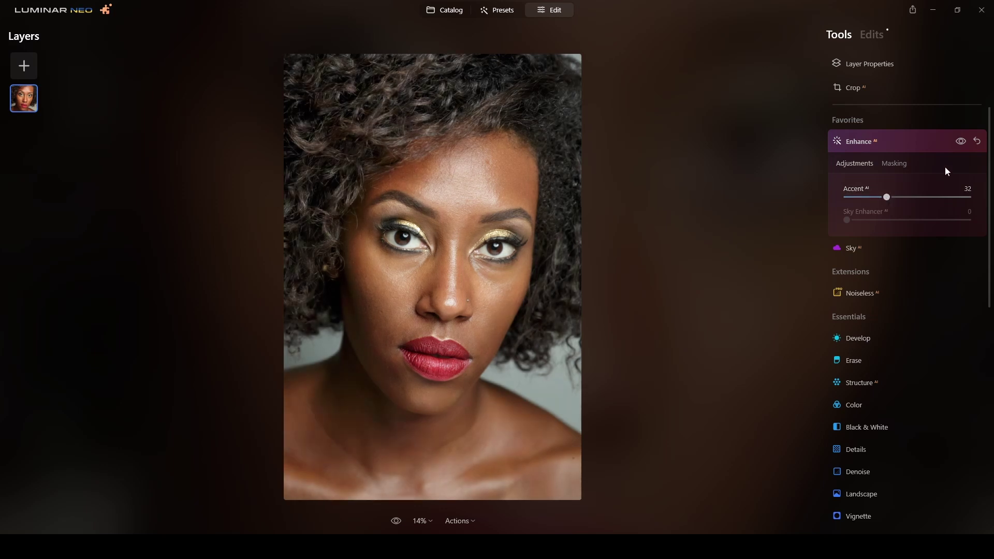
left_click(961, 143)
left_click(961, 143)
left_click(961, 143)
left_click(962, 143)
left_click(948, 146)
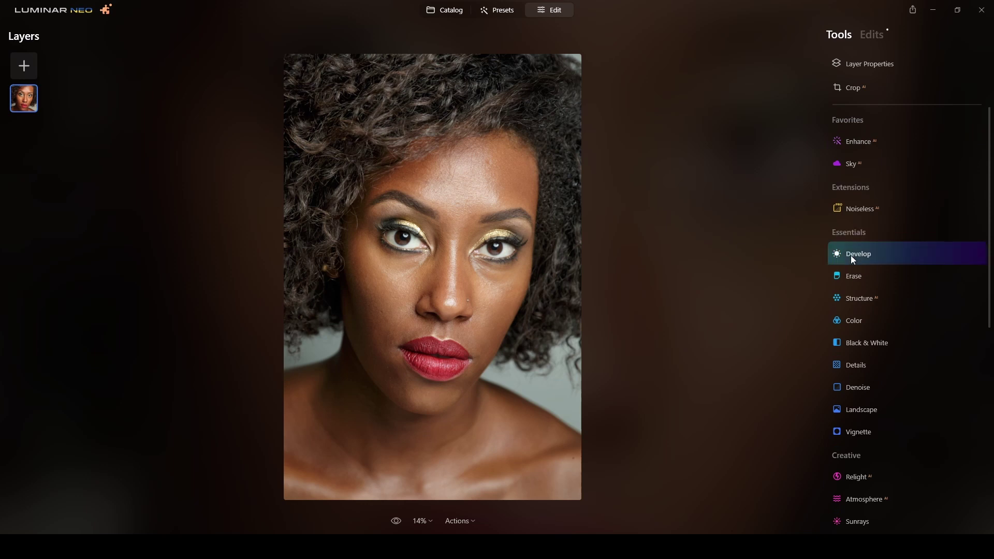
- Lower Develop exposure to -0.64, then compare the edit with the original
left_click(853, 258)
left_click(964, 298)
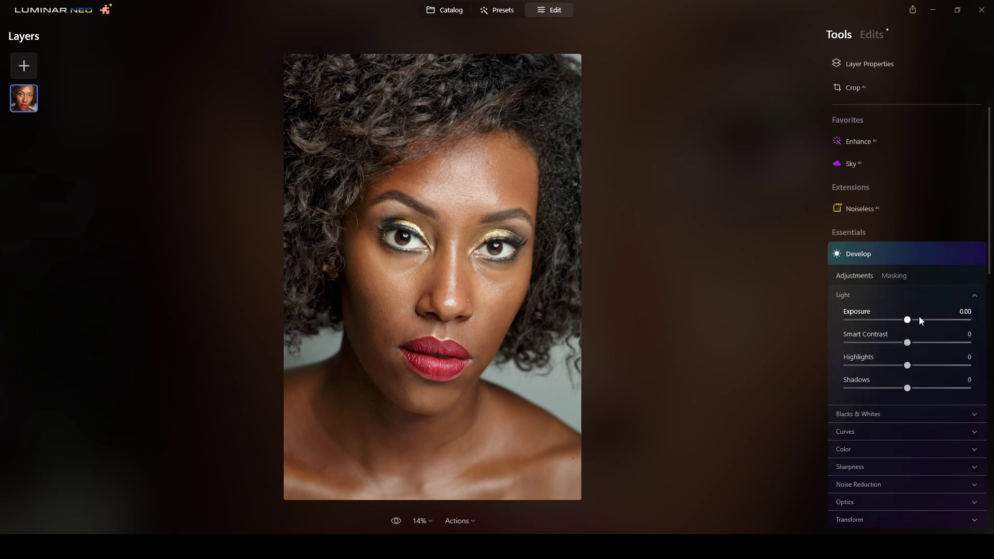
left_click_drag(907, 320, 899, 320)
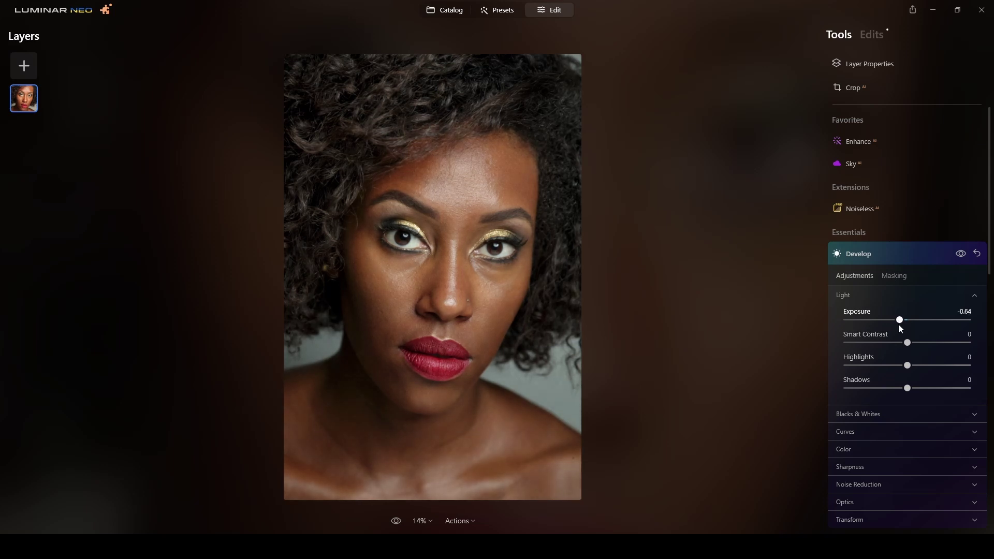
left_click(915, 253)
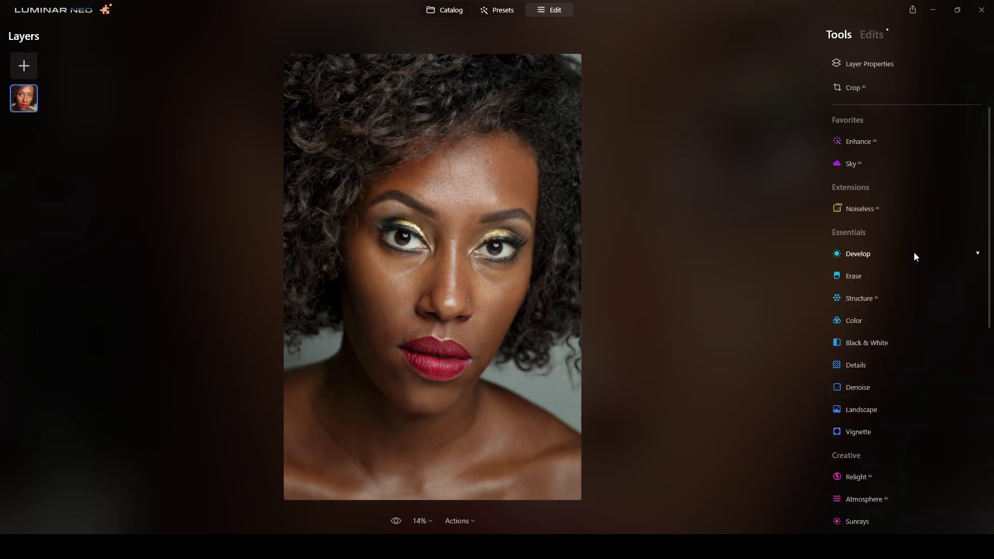
left_click(397, 522)
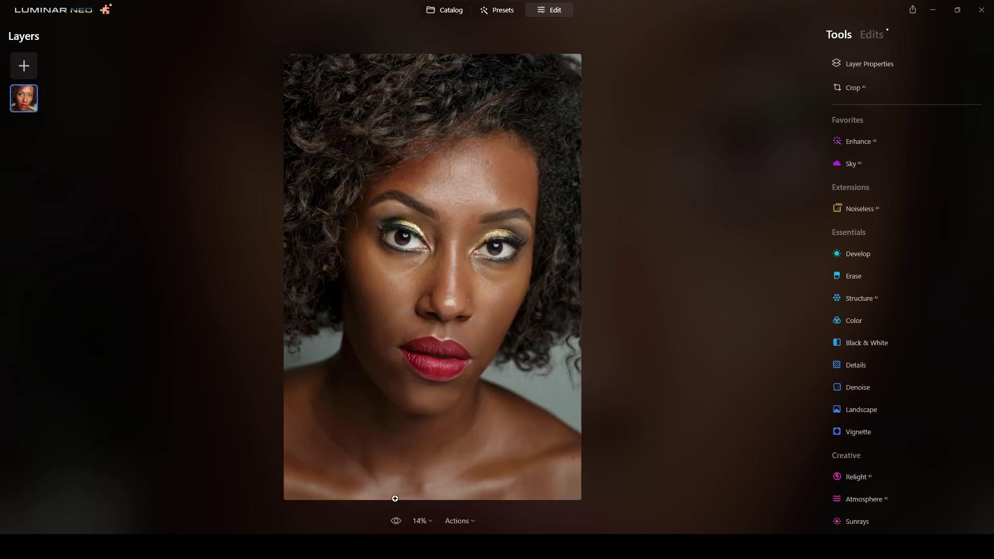
- Zoom into the face and erase a forehead blemish with an Erase brush of Size 10
scroll(888, 249, "down", 5)
scroll(887, 249, "down", 3)
key("ctrl+equal")
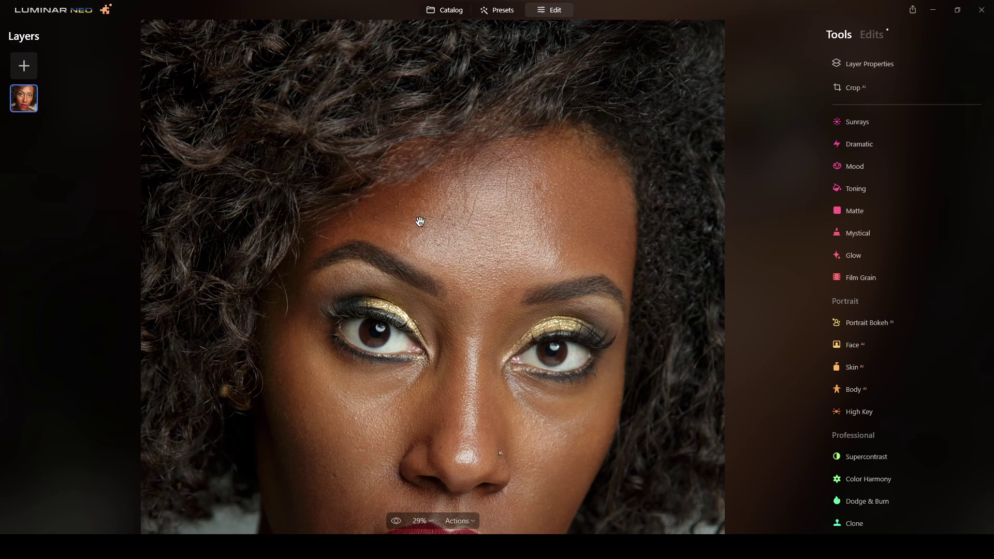
scroll(902, 232, "up", 8)
left_click(854, 186)
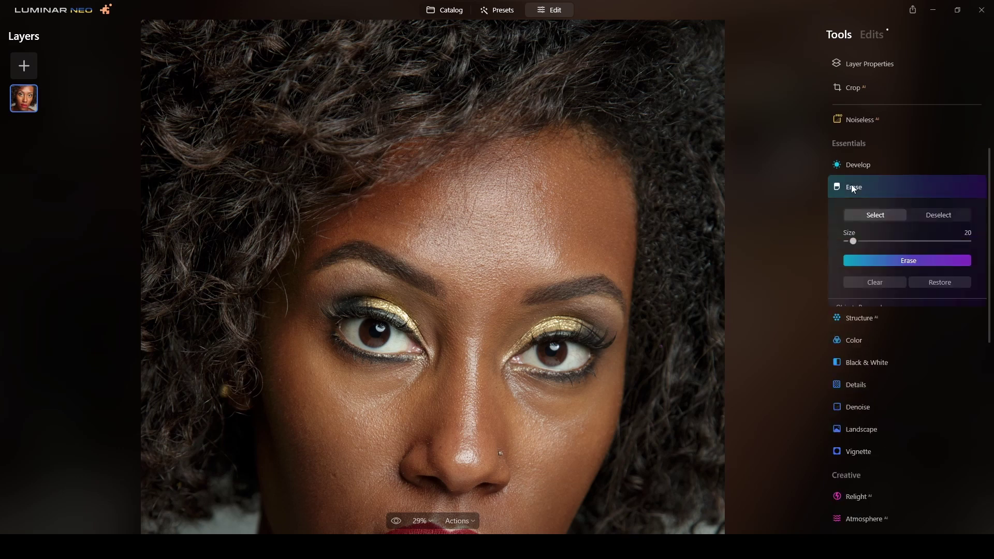
left_click_drag(854, 242, 846, 242)
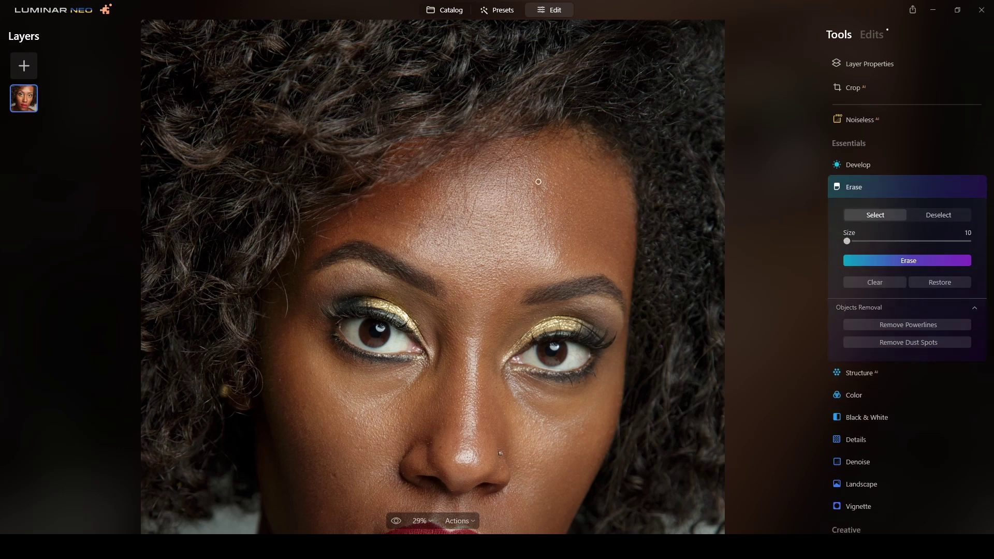
left_click_drag(541, 182, 540, 191)
left_click(885, 259)
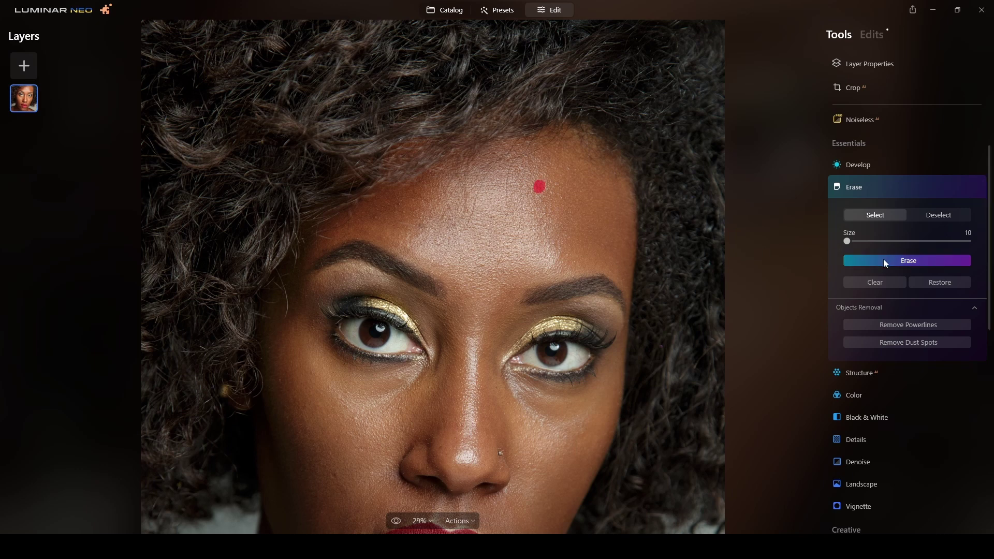
- Erase more blemishes and small lines across the forehead
left_click_drag(517, 193, 507, 216)
left_click(512, 159)
mouse_move(512, 160)
left_mouse_down()
mouse_move(506, 196)
mouse_move(472, 211)
mouse_move(497, 155)
left_mouse_up()
left_click(909, 263)
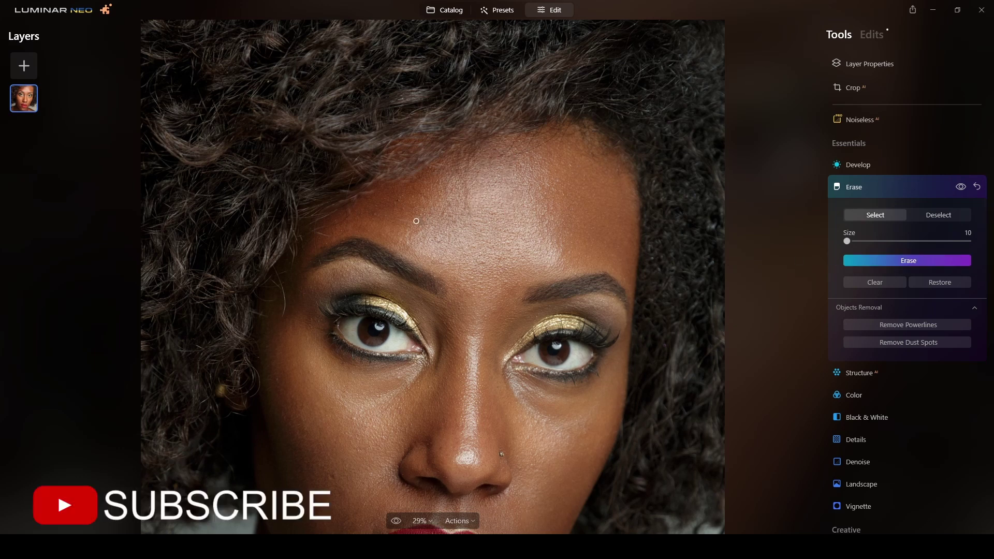
- Mark further forehead spots and lines for removal
left_click_drag(415, 222, 425, 220)
left_click(398, 200)
left_click(377, 213)
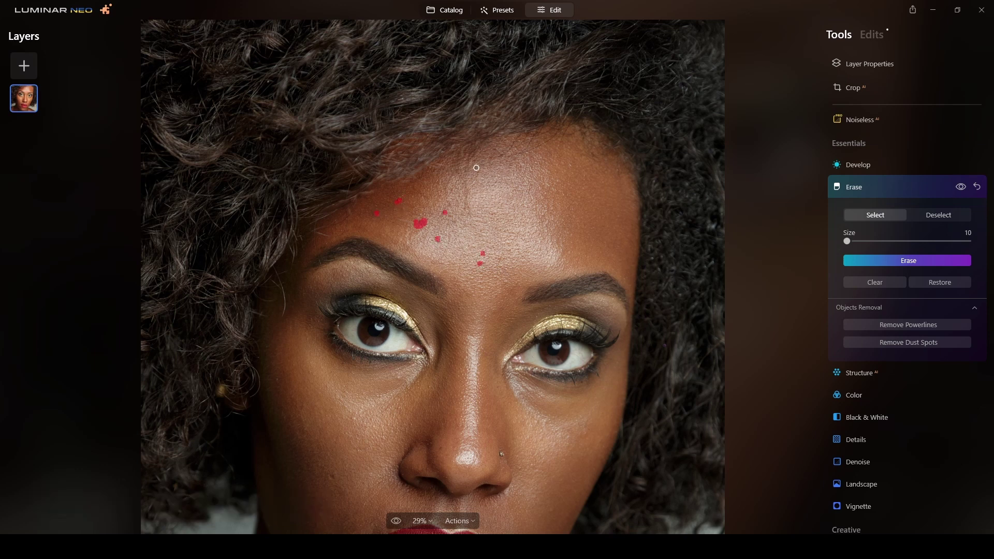
mouse_move(464, 188)
left_mouse_down()
mouse_move(466, 213)
mouse_move(465, 177)
mouse_move(473, 185)
mouse_move(502, 154)
left_mouse_up()
- Erase the marked forehead spots and the line between the brows
left_click(899, 261)
left_click_drag(450, 238, 437, 260)
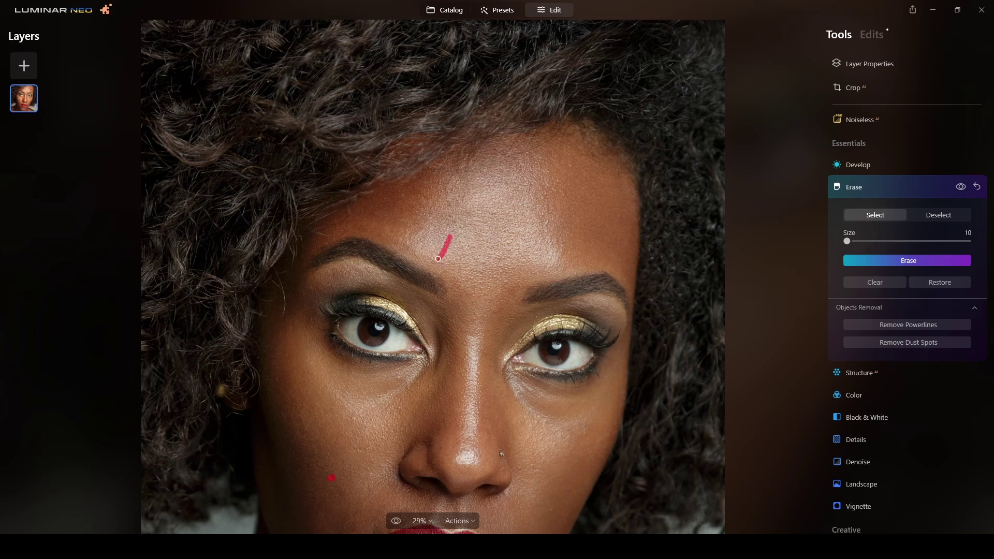
left_click(876, 266)
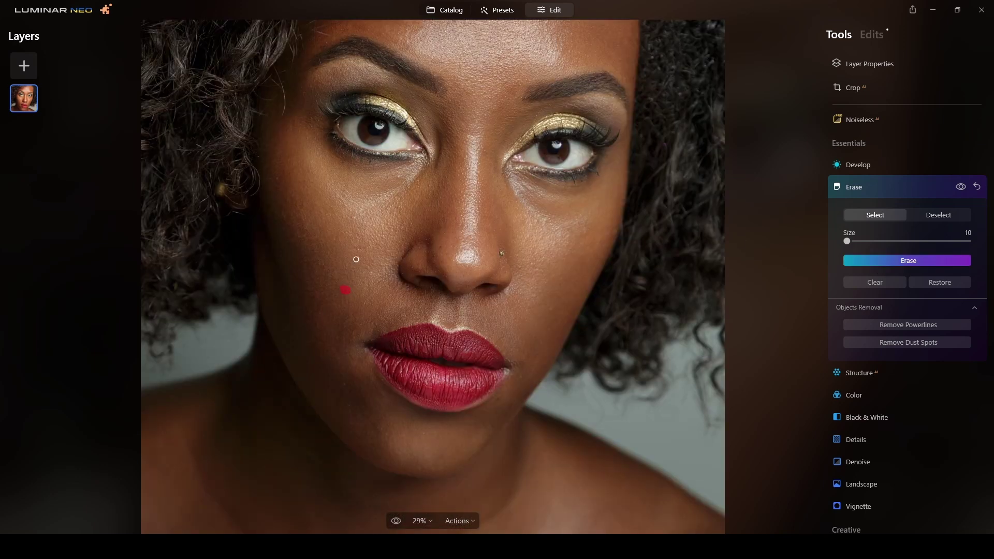
- Mark and erase spots across both cheeks, then fit the whole portrait in view
left_click_drag(355, 248, 363, 248)
left_click(276, 178)
left_click_drag(306, 346, 317, 340)
left_click(322, 312)
left_click(534, 265)
left_click(520, 267)
left_click(528, 236)
left_click(542, 237)
left_click(556, 244)
left_click(566, 257)
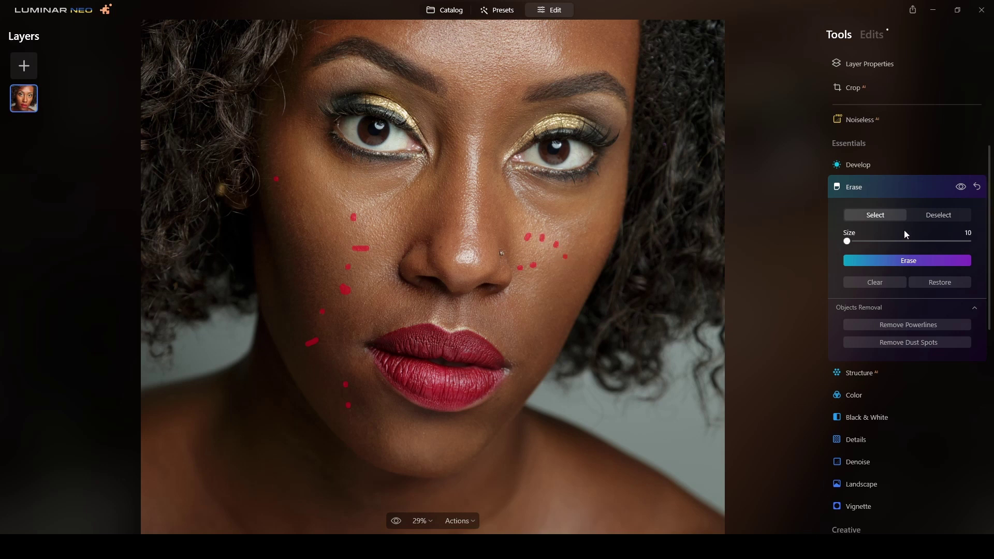
left_click(909, 263)
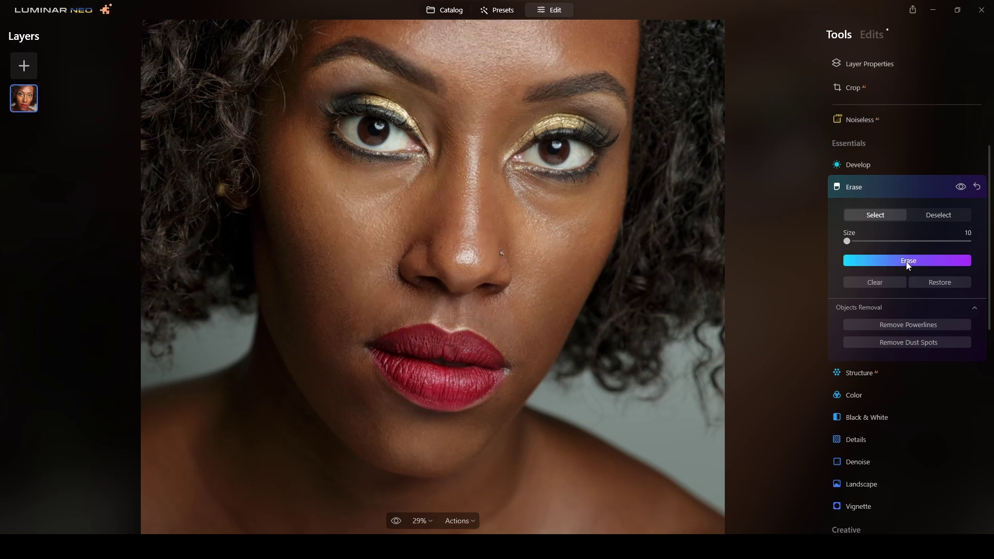
key("ctrl+0")
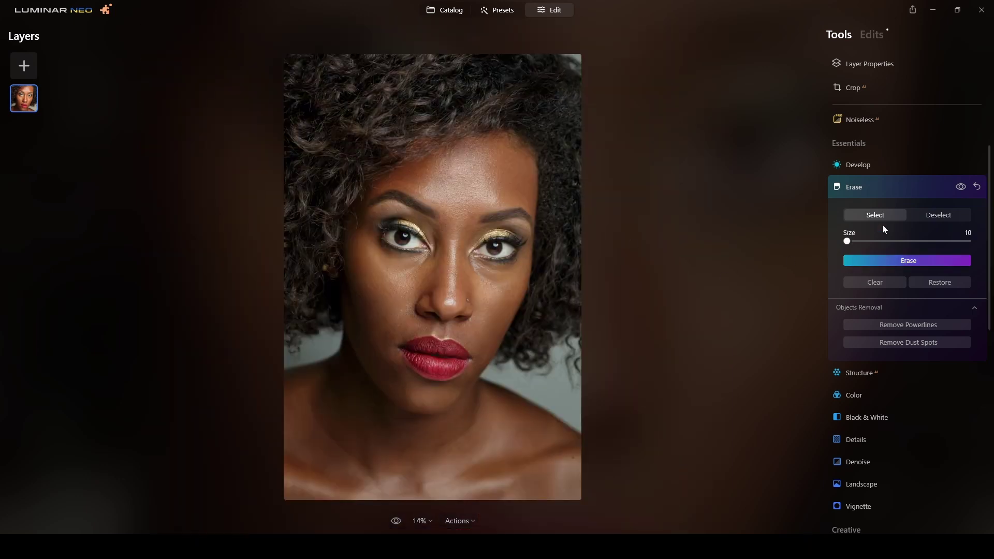
- Set Skin AI Amount to 100 and toggle it off and on to compare
left_click(898, 190)
scroll(927, 376, "down", 6)
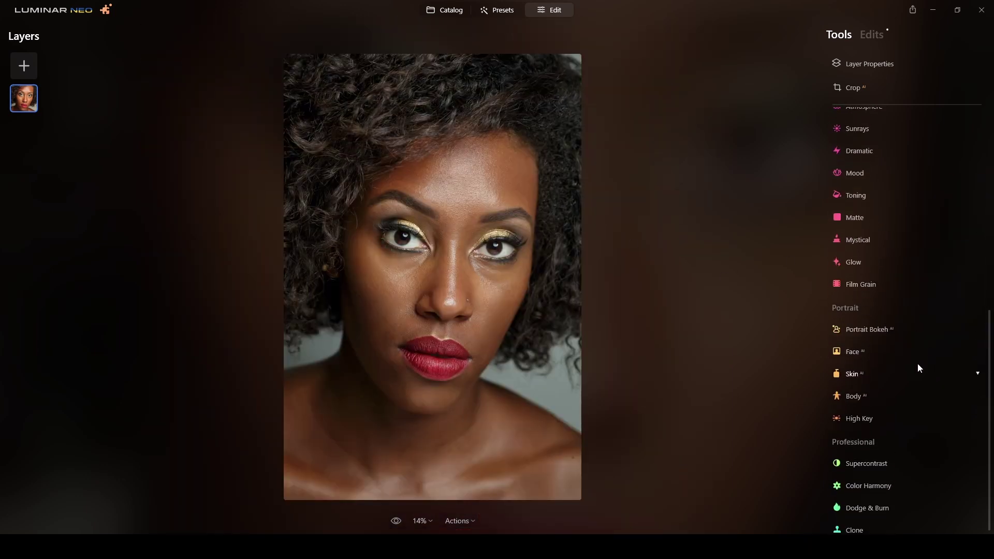
left_click(858, 373)
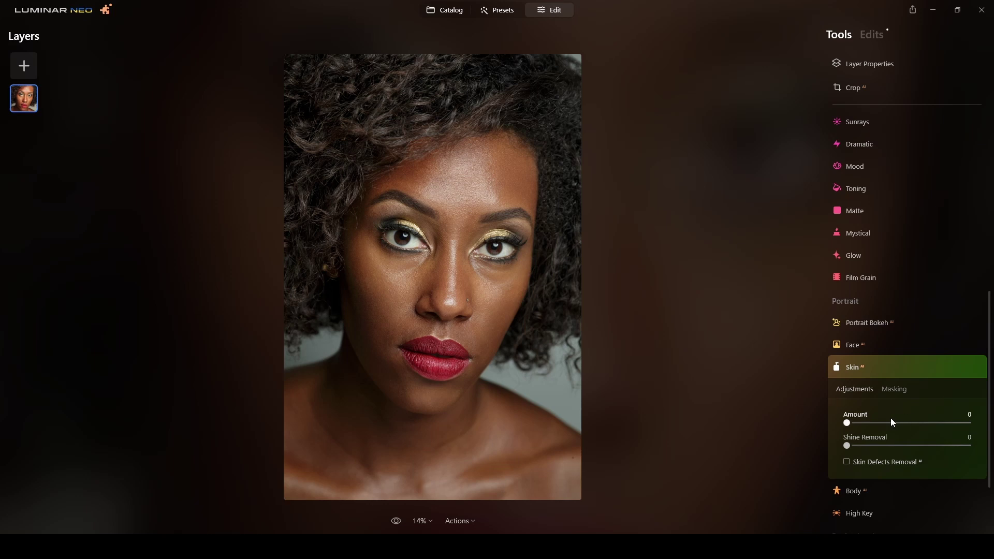
left_click_drag(848, 423, 989, 434)
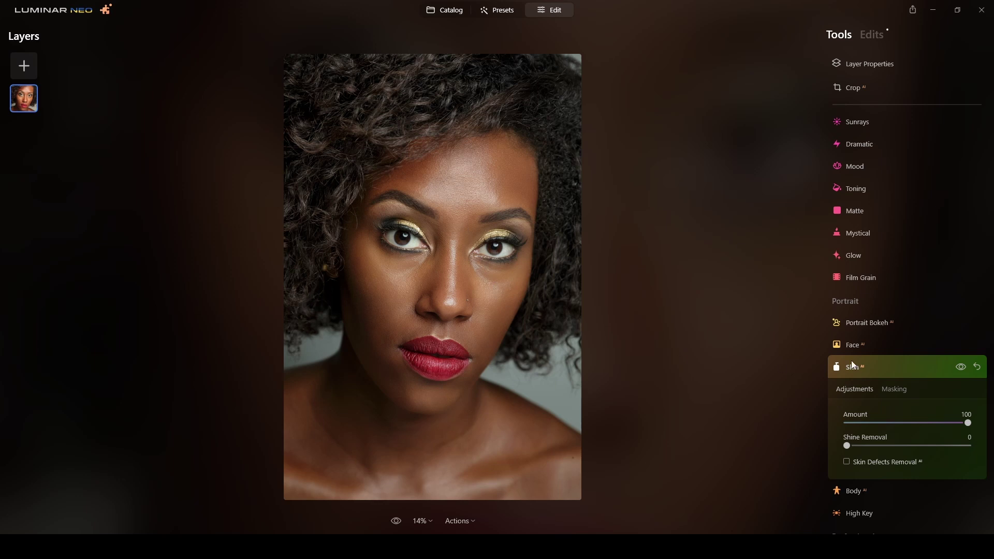
left_click(962, 368)
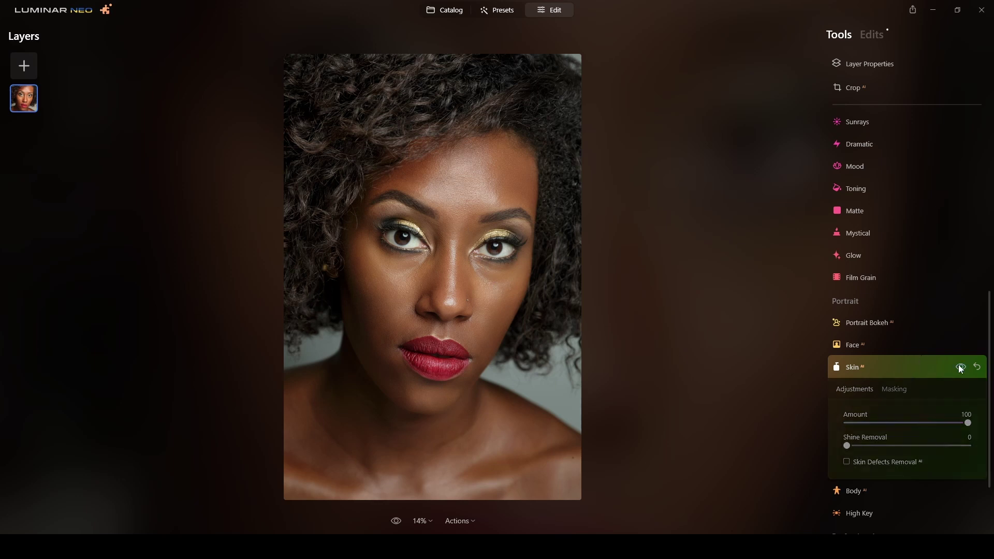
left_click(962, 368)
- Turn on Skin Defects Removal, raise Shine Removal to 100, and compare with the original
scroll(496, 246, "up", 2)
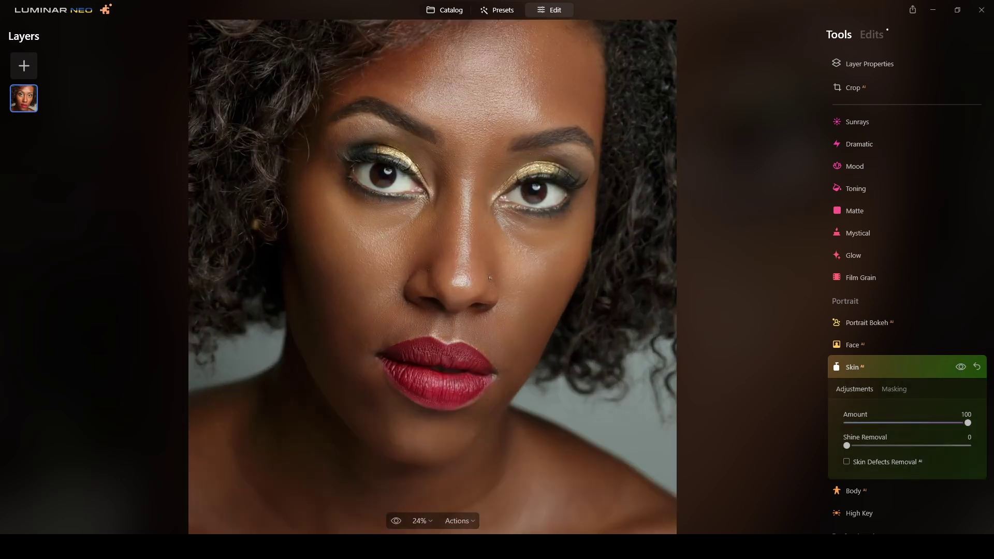
left_click(849, 462)
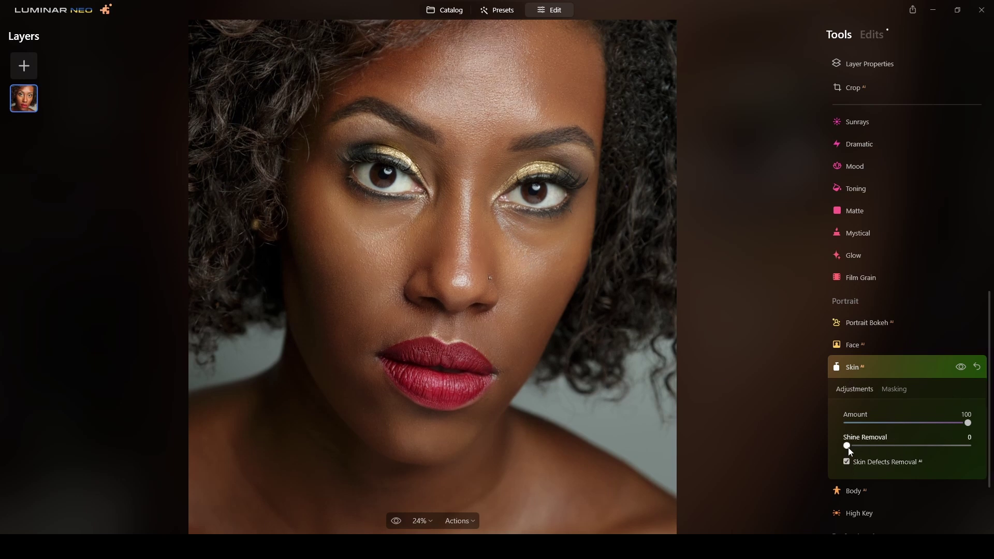
left_click_drag(878, 451, 915, 456)
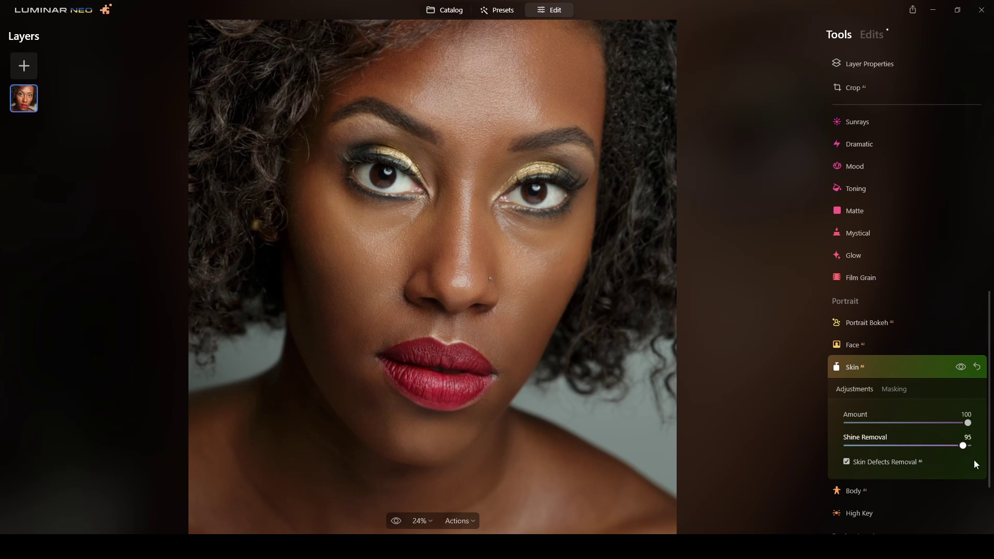
key("ctrl+minus")
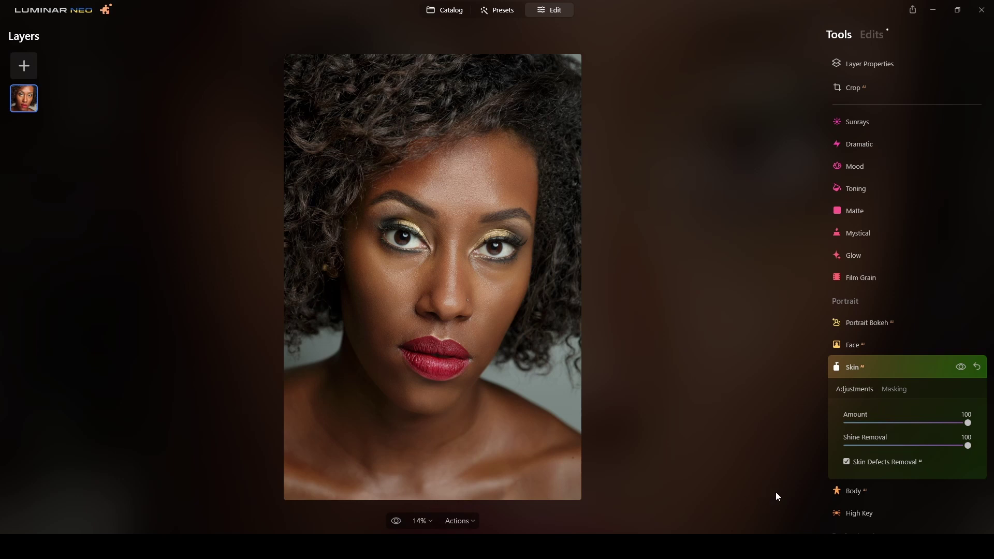
left_click(911, 368)
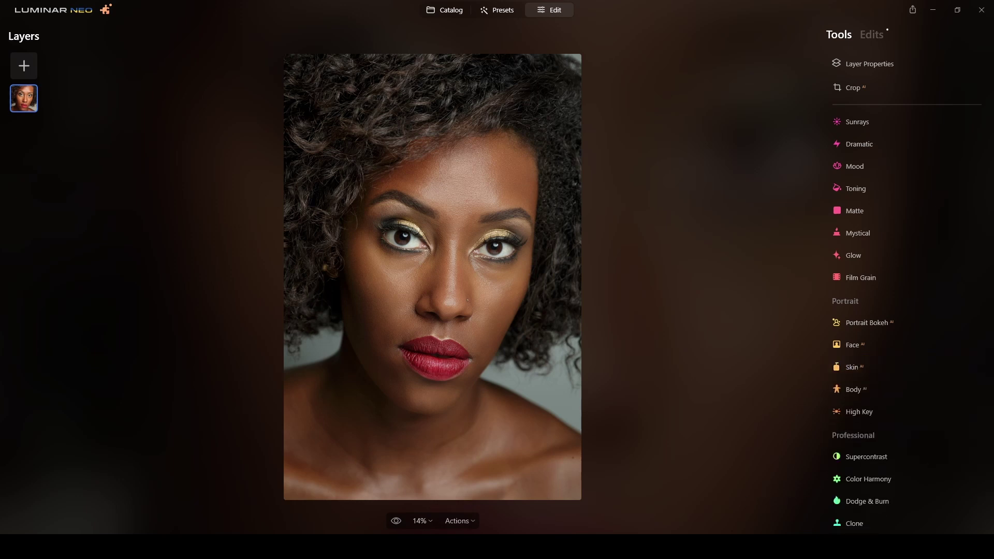
left_click(397, 521)
- Set Face AI to Eye Enhancer 45, Dark Circles Removal 37, Slim Face 9, Face Light 5
left_click(851, 346)
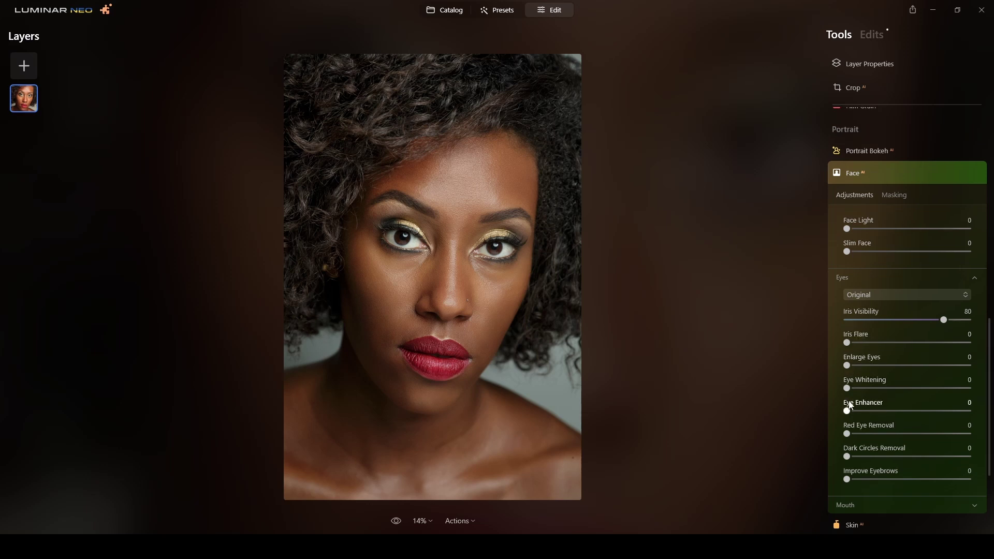
left_click_drag(848, 412, 902, 415)
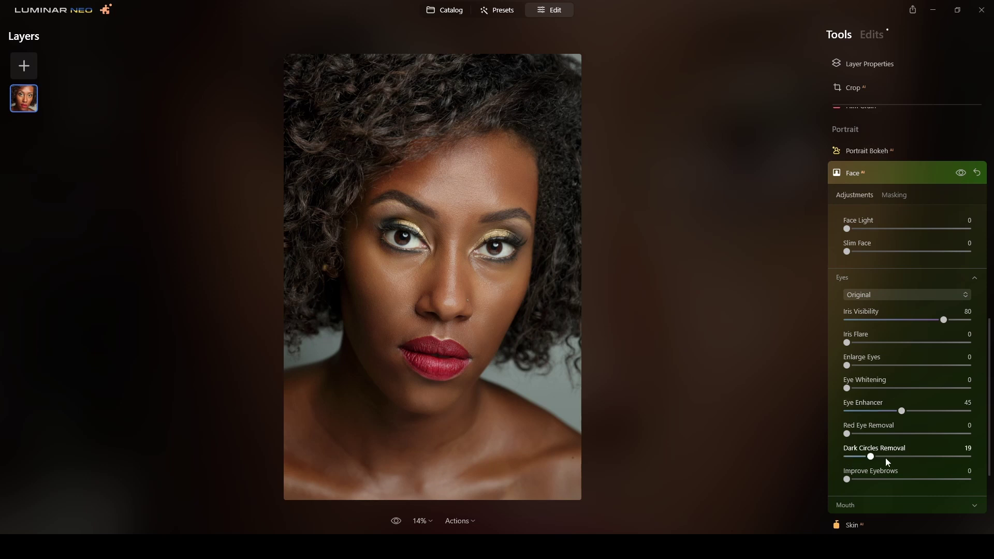
left_click_drag(886, 462, 895, 463)
left_click_drag(851, 249, 860, 253)
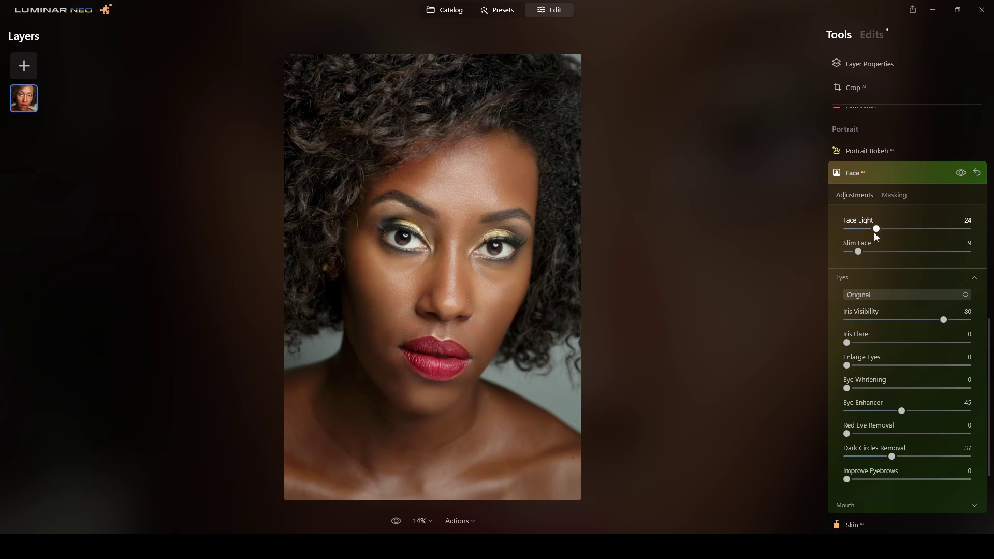
mouse_move(874, 232)
left_mouse_down()
mouse_move(834, 233)
mouse_move(857, 235)
left_mouse_up()
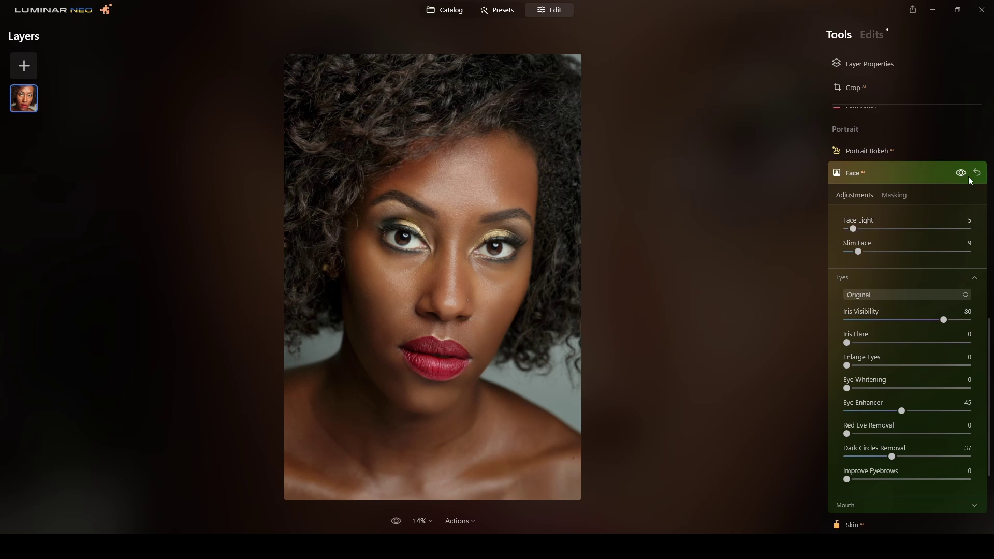
left_click(904, 172)
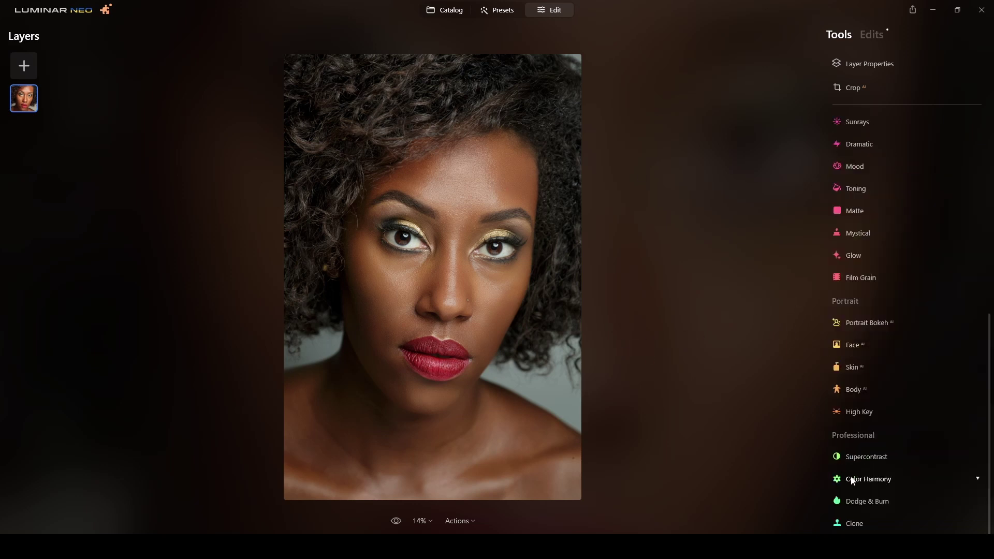
- Set Dodge & Burn Amount to 40 and the Lighten brush Strength to 8
left_click(867, 503)
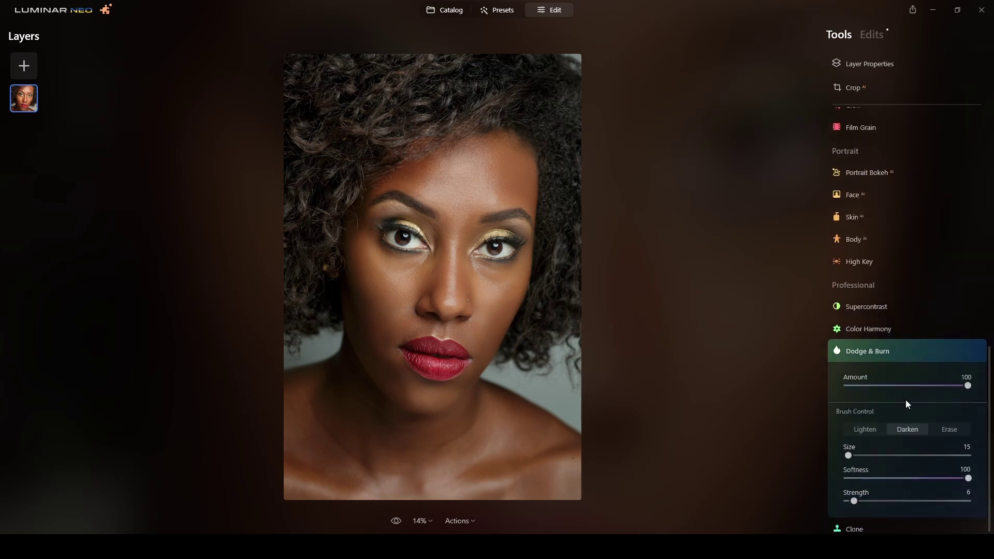
left_click_drag(909, 385, 900, 387)
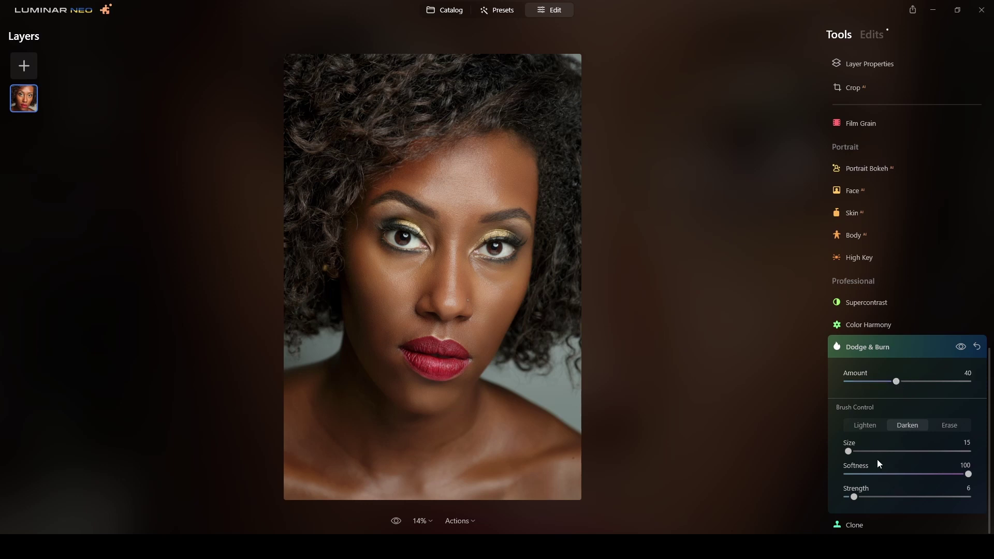
left_click_drag(855, 503, 859, 503)
left_click(864, 425)
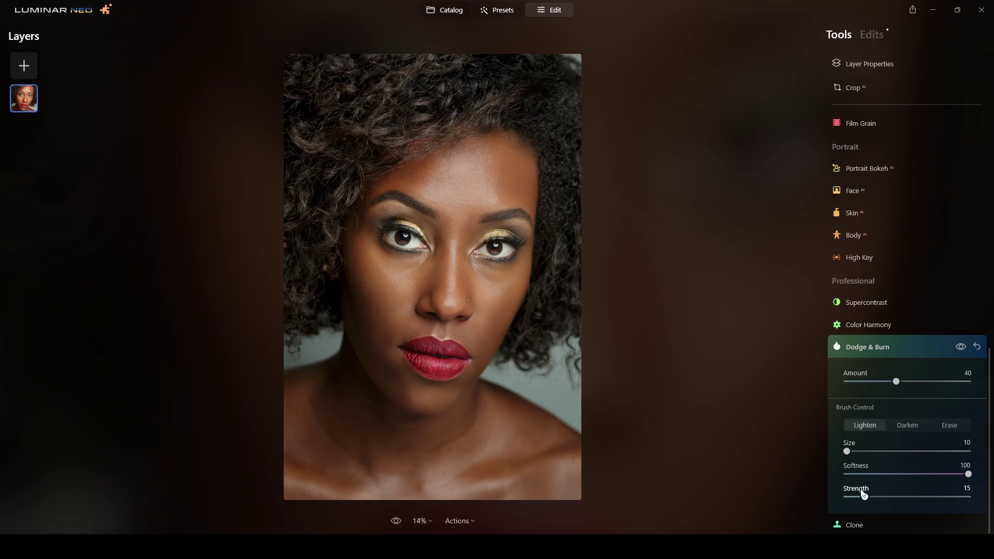
left_click_drag(863, 501, 855, 502)
- Lighten the nose bridge at brush Size 26 and the forehead at Size 39
left_click_drag(847, 452, 852, 452)
mouse_move(452, 272)
left_mouse_down()
mouse_move(458, 212)
mouse_move(455, 288)
mouse_move(455, 275)
mouse_move(374, 257)
mouse_move(419, 259)
mouse_move(375, 258)
mouse_move(392, 267)
mouse_move(418, 309)
mouse_move(393, 279)
mouse_move(416, 268)
mouse_move(411, 279)
mouse_move(503, 272)
mouse_move(475, 270)
mouse_move(493, 315)
mouse_move(488, 291)
mouse_move(509, 282)
mouse_move(492, 268)
mouse_move(479, 187)
left_mouse_up()
left_click_drag(851, 451, 856, 451)
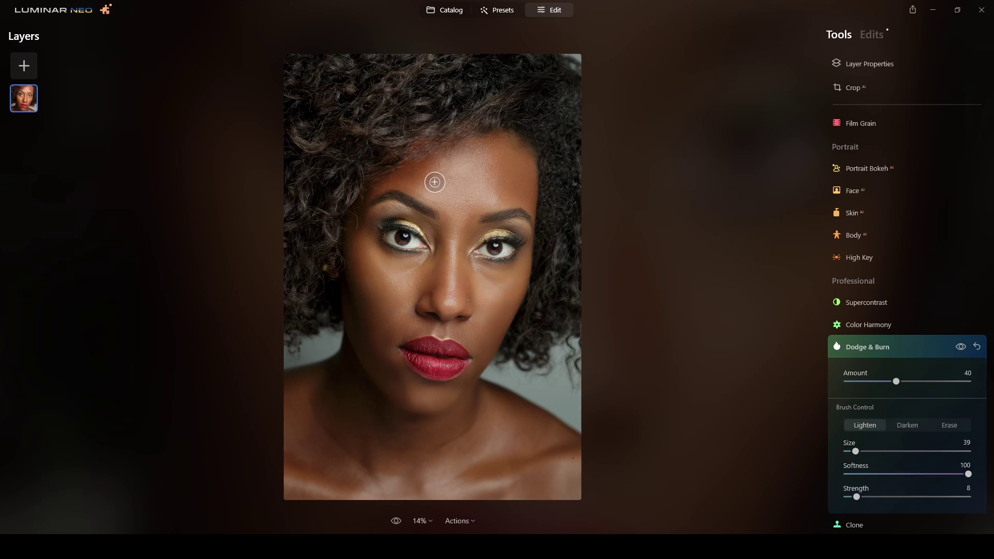
mouse_move(433, 178)
left_mouse_down()
mouse_move(488, 200)
mouse_move(432, 191)
mouse_move(418, 175)
mouse_move(494, 157)
mouse_move(487, 182)
mouse_move(516, 197)
mouse_move(530, 189)
mouse_move(512, 197)
mouse_move(510, 172)
mouse_move(516, 193)
mouse_move(408, 178)
mouse_move(475, 212)
mouse_move(436, 214)
mouse_move(457, 233)
mouse_move(403, 316)
mouse_move(423, 407)
mouse_move(411, 390)
mouse_move(455, 398)
mouse_move(419, 394)
mouse_move(441, 401)
mouse_move(409, 300)
mouse_move(375, 259)
mouse_move(399, 276)
mouse_move(437, 273)
mouse_move(452, 223)
mouse_move(426, 210)
mouse_move(474, 251)
mouse_move(467, 274)
mouse_move(384, 217)
mouse_move(486, 246)
mouse_move(476, 241)
mouse_move(517, 235)
mouse_move(481, 285)
mouse_move(493, 291)
mouse_move(412, 274)
mouse_move(403, 308)
left_mouse_up()
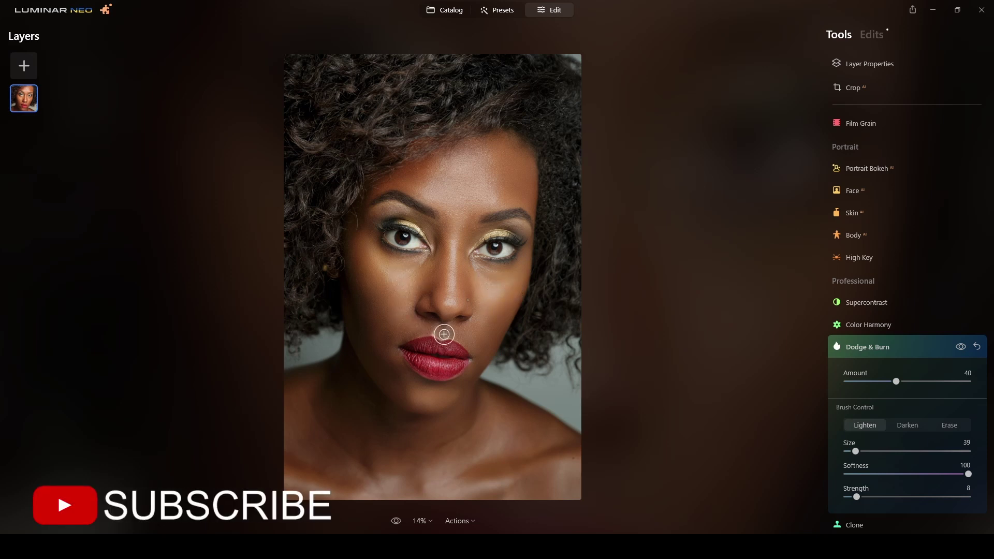
- Compare the Dodge & Burn effect, then set a smaller Darken brush at Strength 8
left_click(959, 350)
left_click(959, 351)
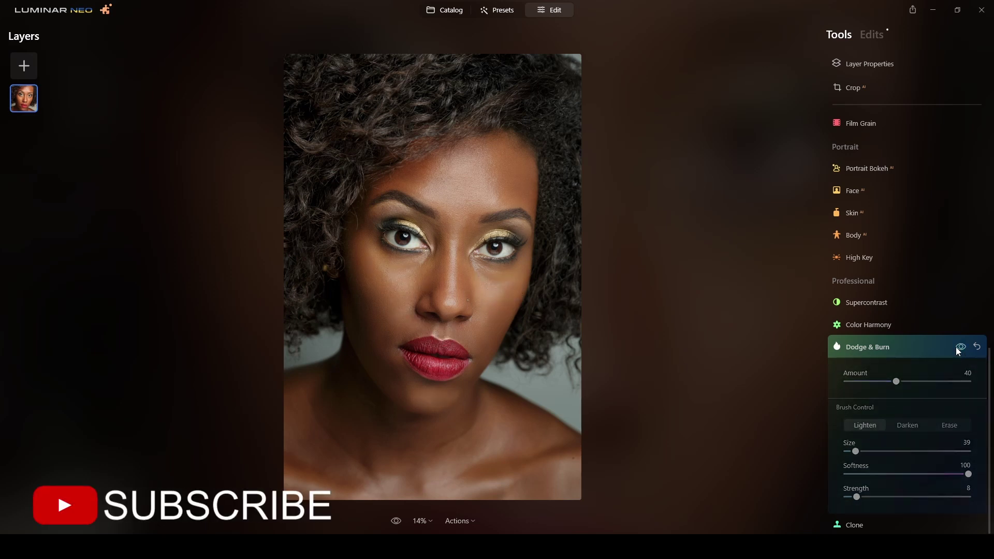
left_click(959, 350)
left_click(908, 426)
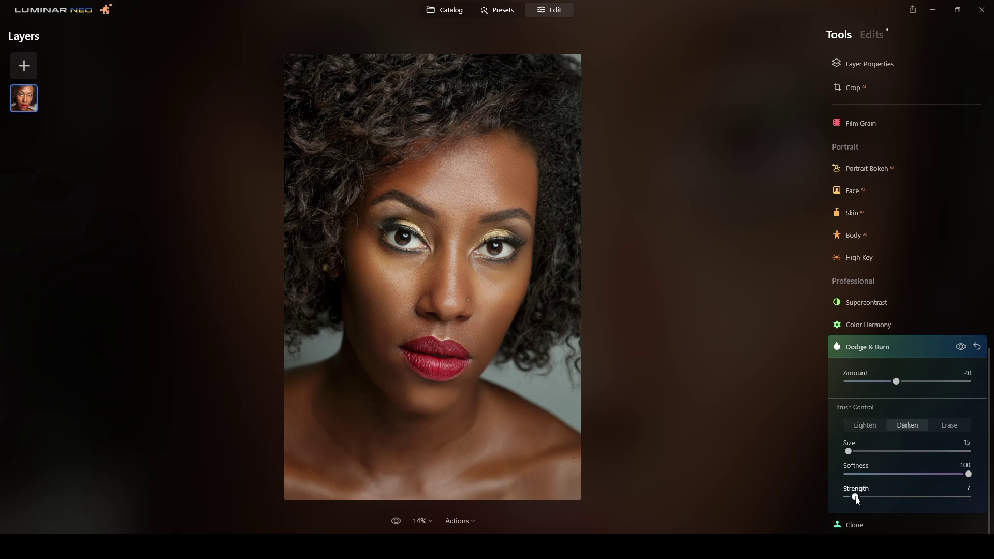
left_click_drag(855, 497, 858, 497)
left_click_drag(848, 451, 842, 452)
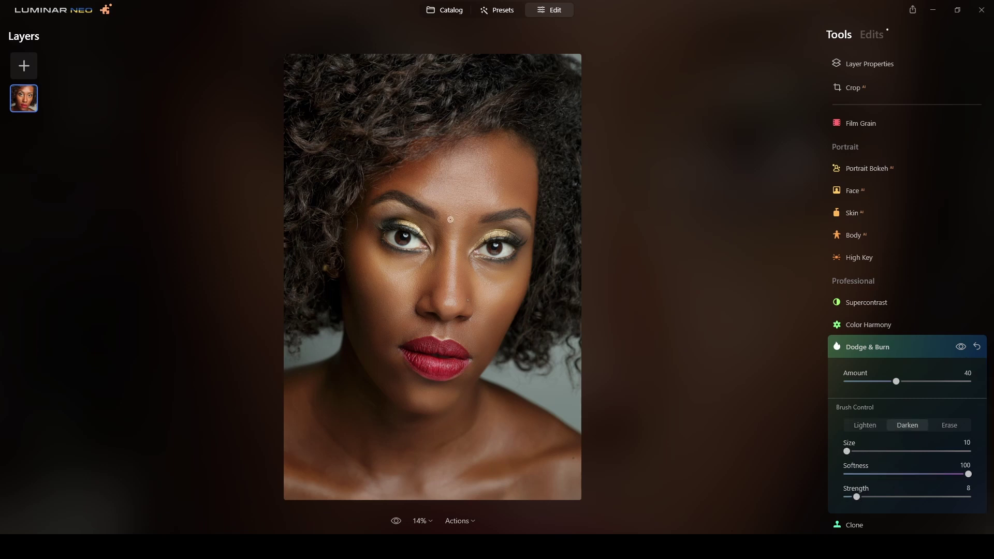
- Darken along both eyebrows, then switch to Lighten at Strength 10
mouse_move(386, 198)
left_mouse_down()
mouse_move(426, 213)
mouse_move(379, 201)
mouse_move(426, 212)
left_mouse_up()
mouse_move(510, 217)
left_mouse_down()
mouse_move(524, 214)
mouse_move(505, 215)
mouse_move(486, 235)
left_mouse_up()
left_click(865, 426)
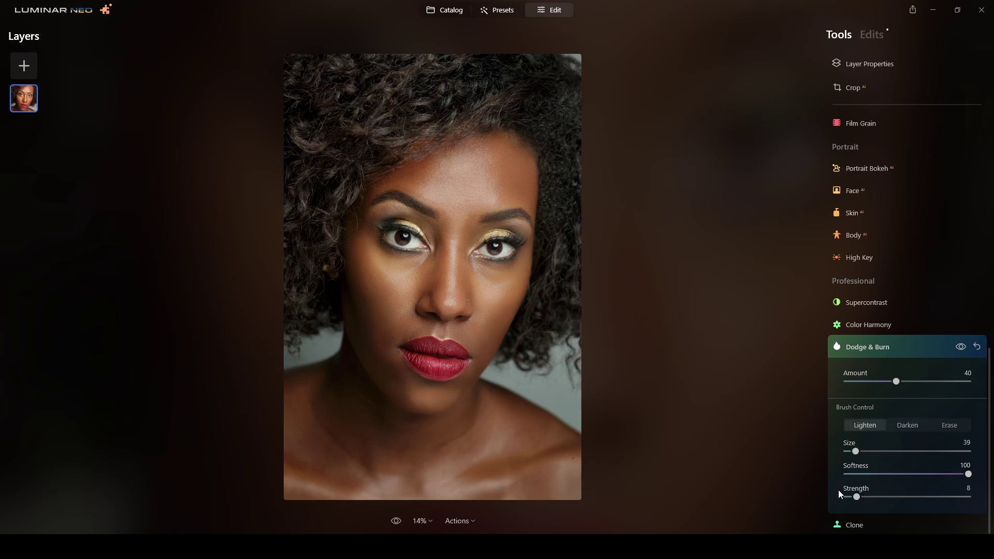
left_click_drag(858, 498, 860, 499)
- Resize the lightening brush to about Size 16, compare the Dodge & Burn effect, and fit the photo
scroll(491, 268, "up", 3)
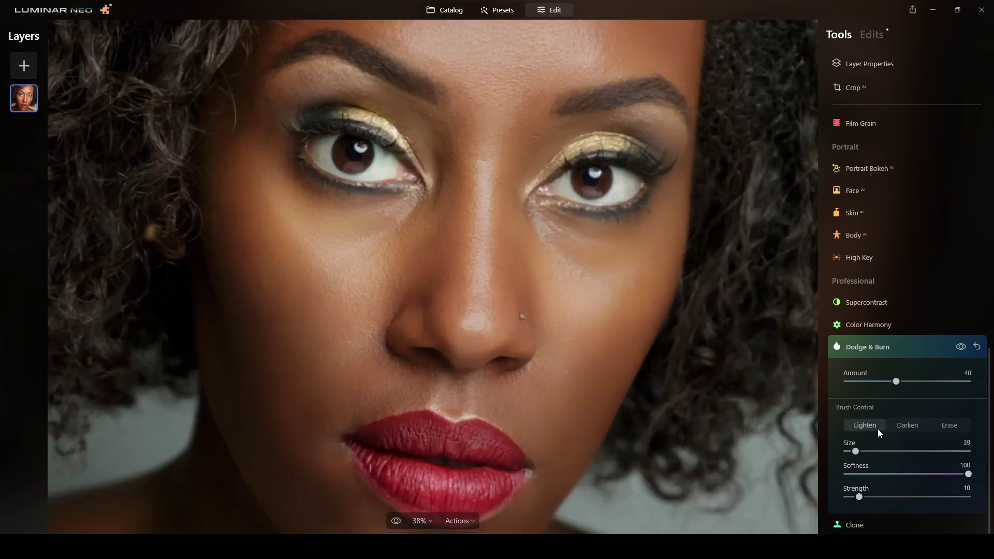
left_click_drag(856, 451, 847, 451)
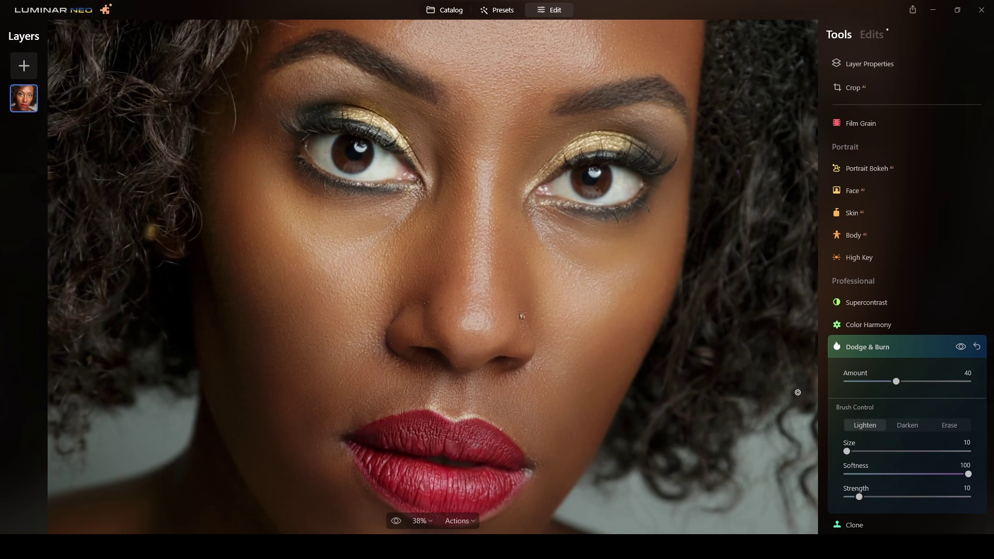
left_click_drag(847, 451, 850, 452)
left_click(960, 347)
left_click(960, 347)
left_click(960, 348)
left_click(961, 348)
key("ctrl+0")
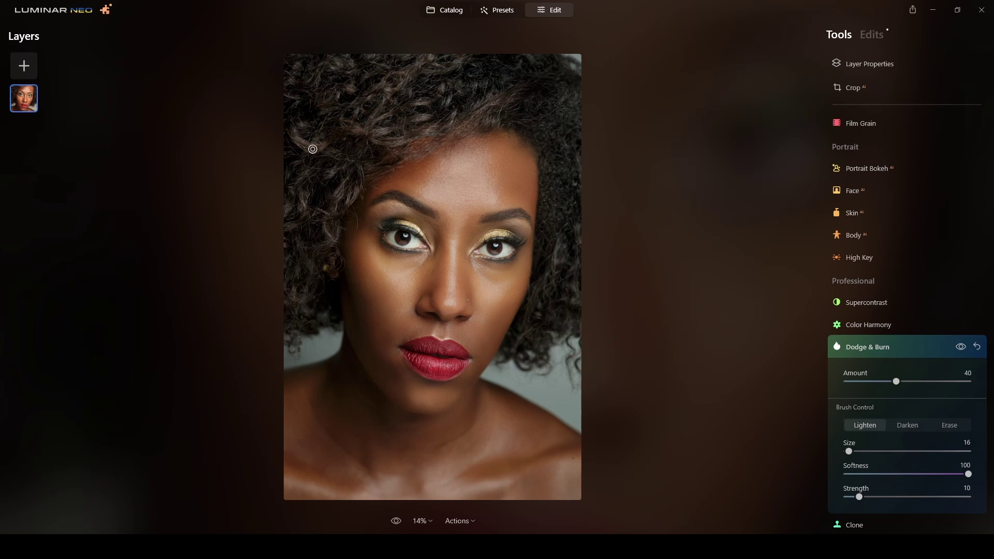
- Switch the Dodge & Burn brush to Darken with Size 20 and Strength 12
left_click(960, 348)
left_click(960, 350)
left_click(908, 425)
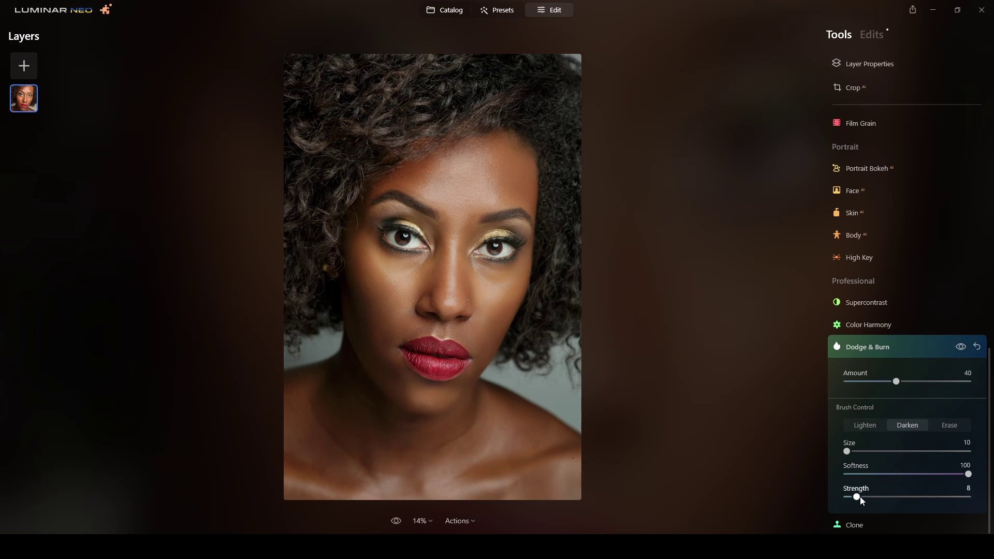
left_click_drag(859, 496, 866, 499)
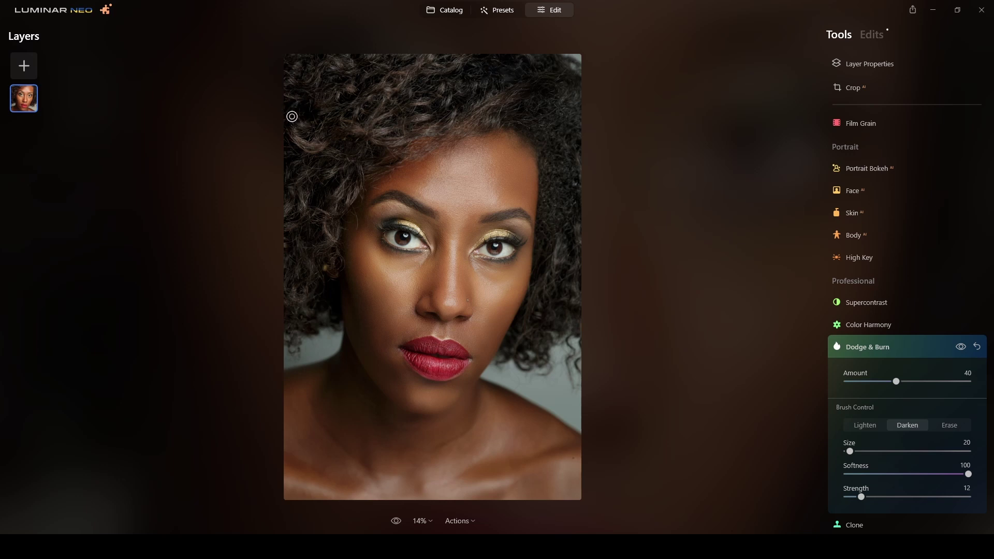
- Toggle the Dodge & Burn effect off and on to compare, leaving it enabled
left_click(961, 347)
left_click(962, 348)
left_click(962, 348)
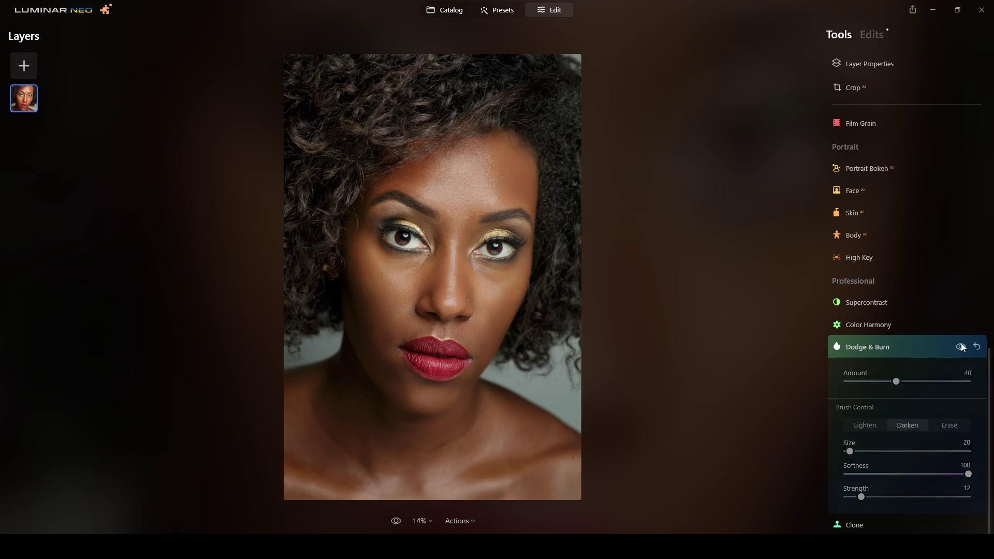
left_click(963, 348)
left_click(963, 349)
left_click(963, 348)
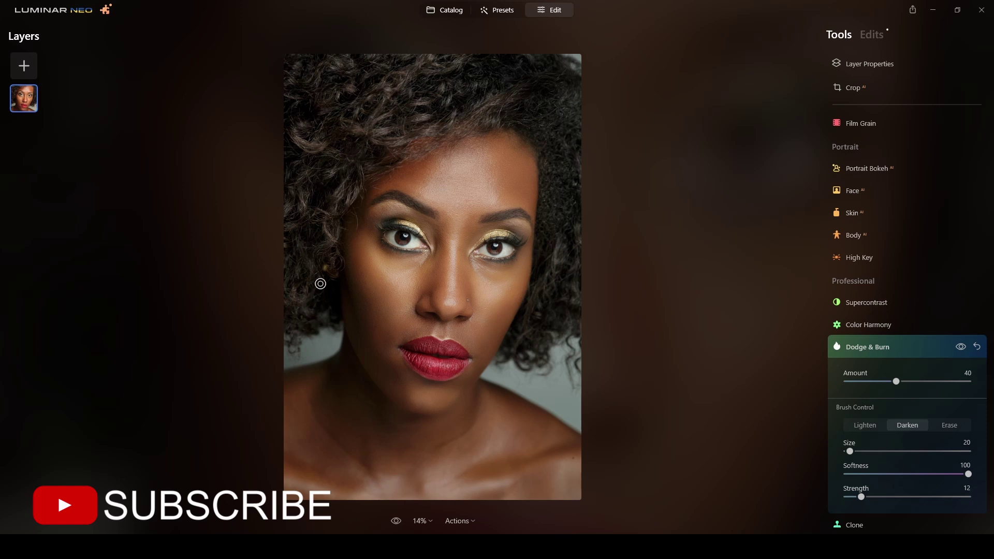
- Lower the Develop Exposure to -0.38
left_click(930, 348)
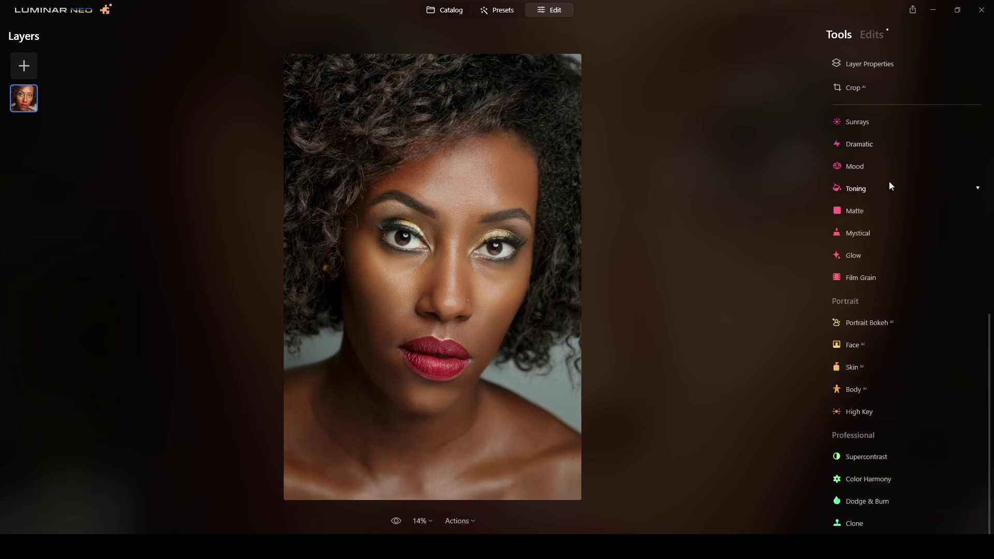
scroll(895, 184, "up", 6)
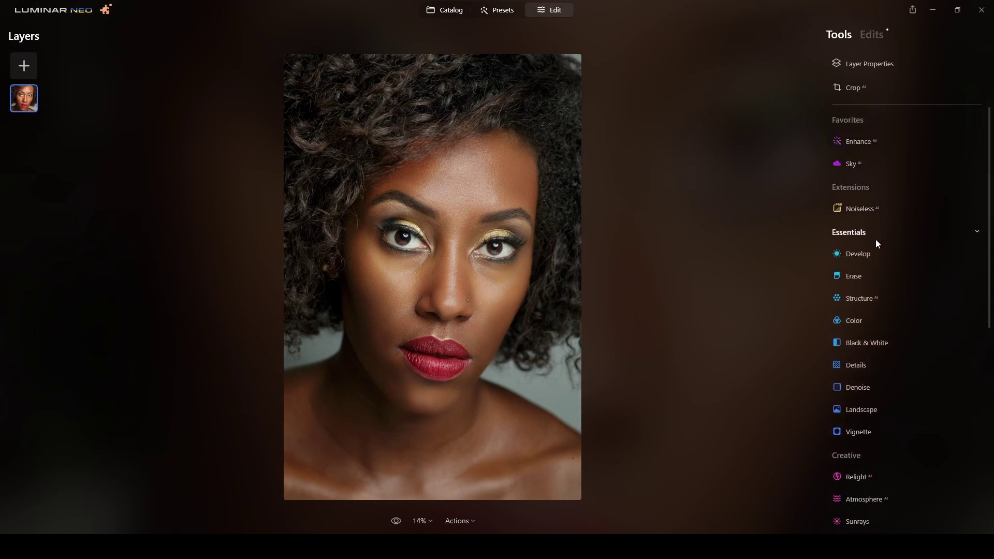
left_click(868, 252)
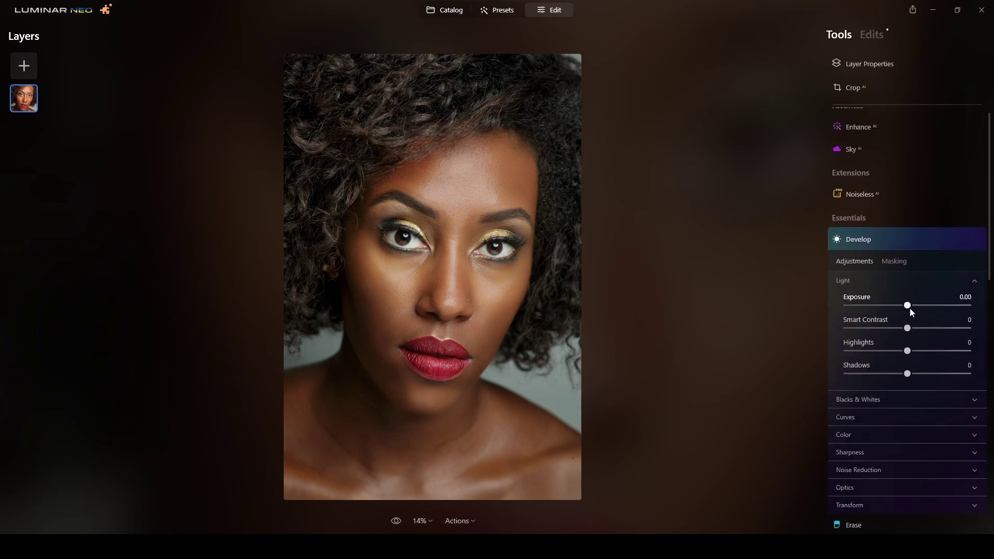
left_click_drag(908, 306, 903, 306)
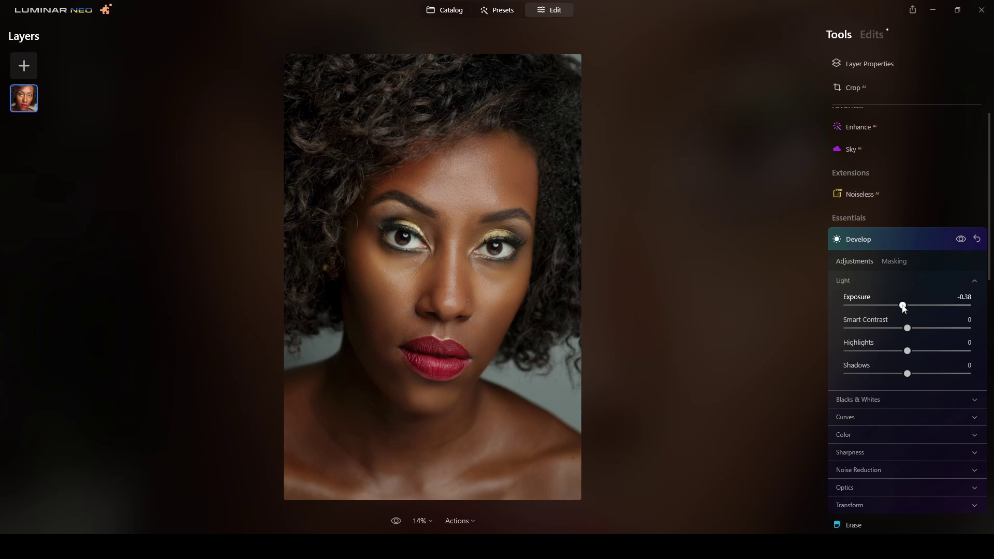
left_click(924, 238)
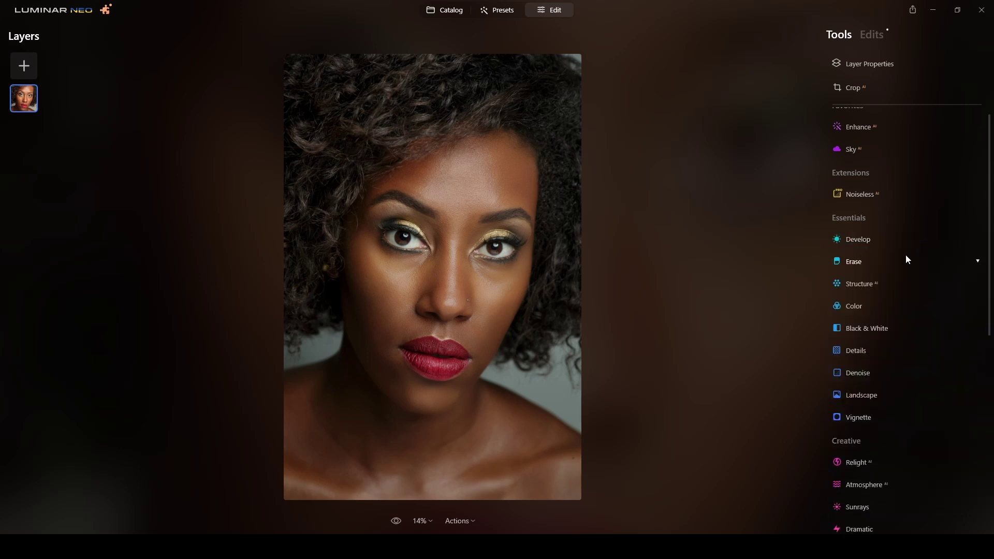
- Add a dark Vignette with Amount -55
left_click(864, 418)
left_click_drag(907, 457, 878, 461)
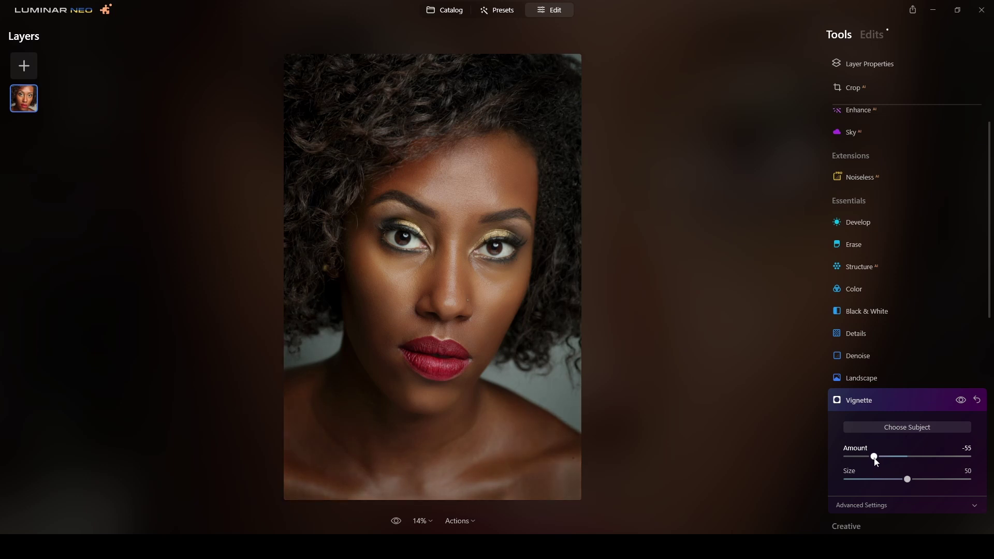
left_click(911, 401)
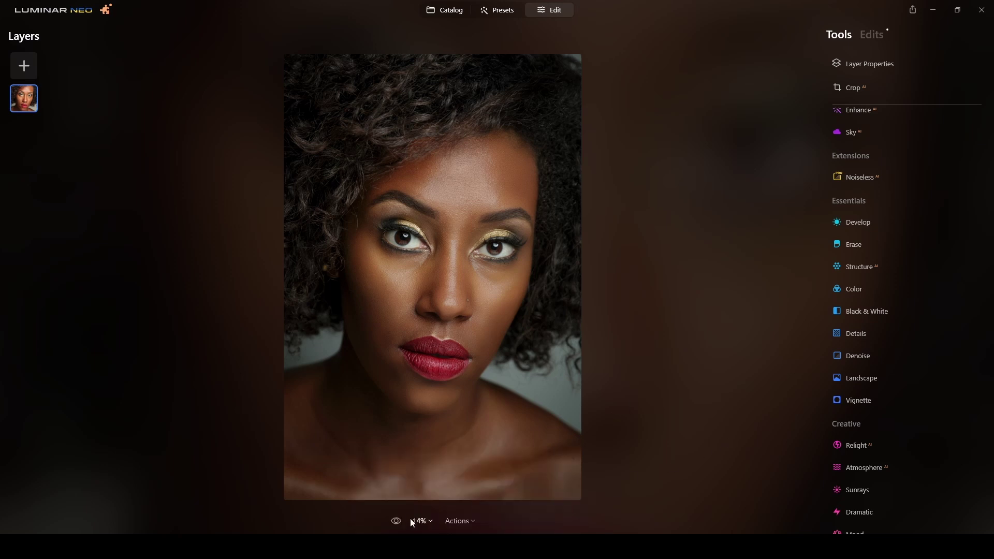
left_click(396, 521)
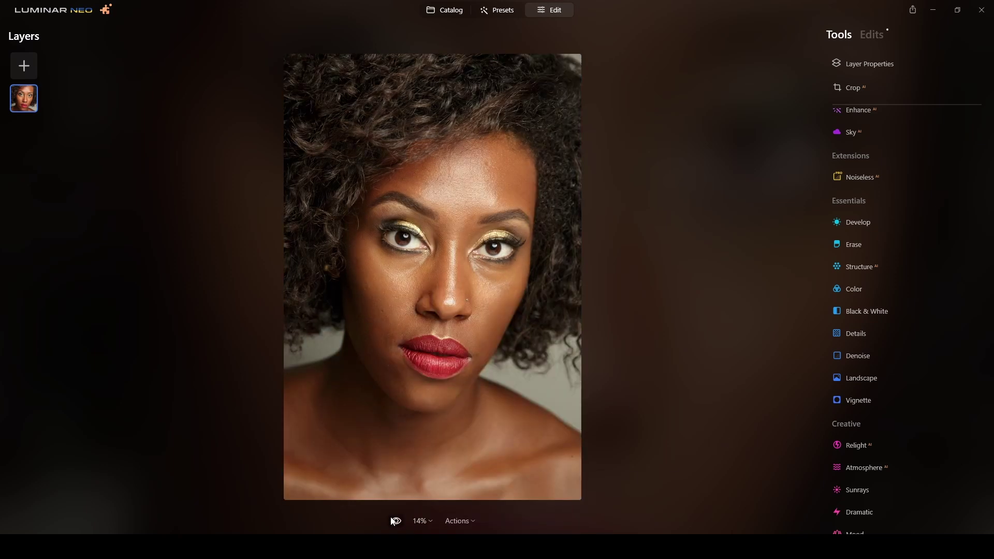
left_click(395, 521)
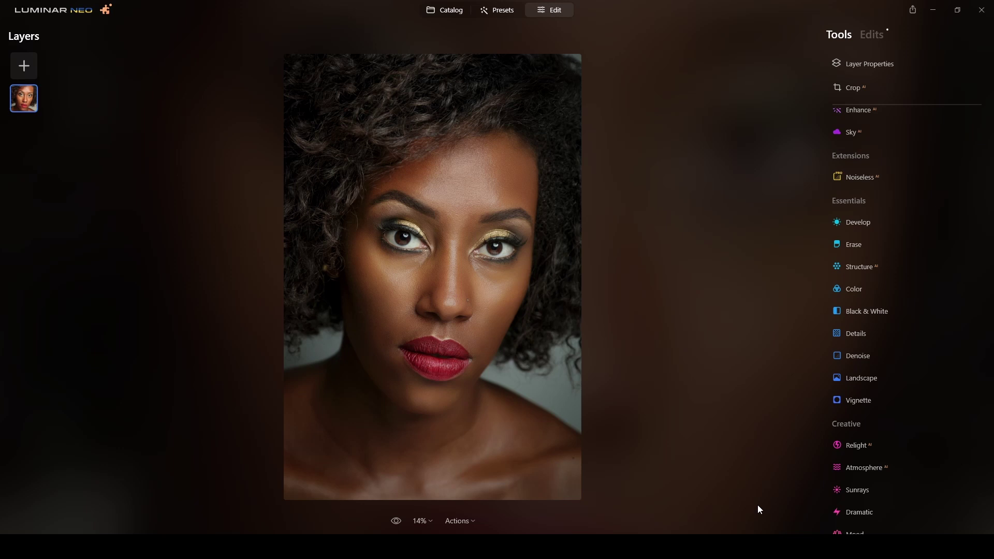